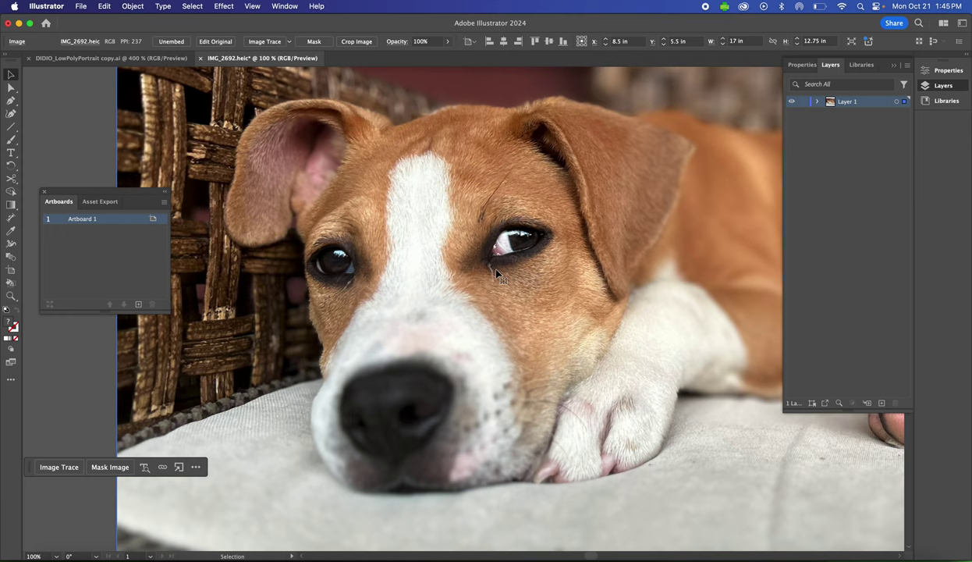
# Zoom out to the whole photo, then zoom back in and scroll to centre the dog's eyes and nose
pyautogui.press('super+minus')
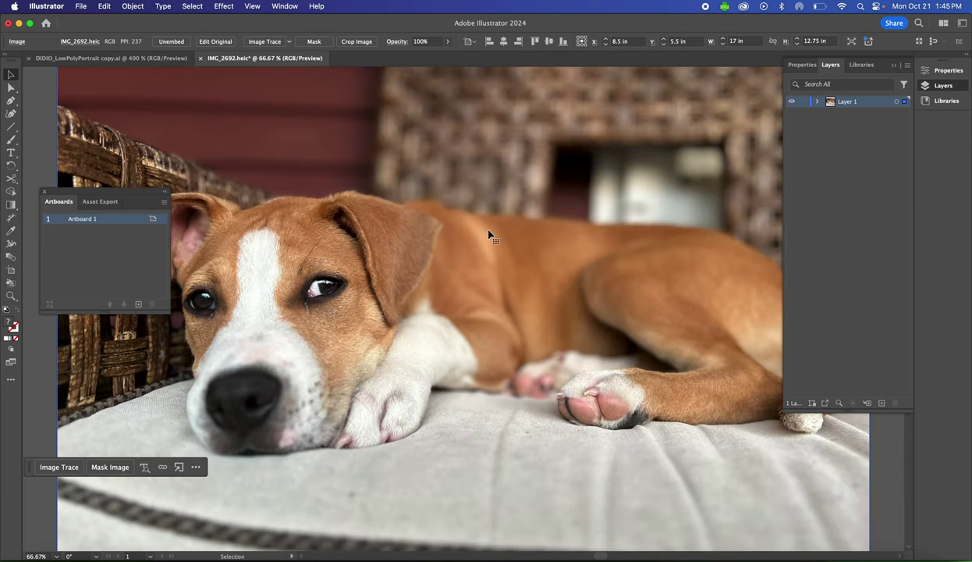
pyautogui.press('super+minus')
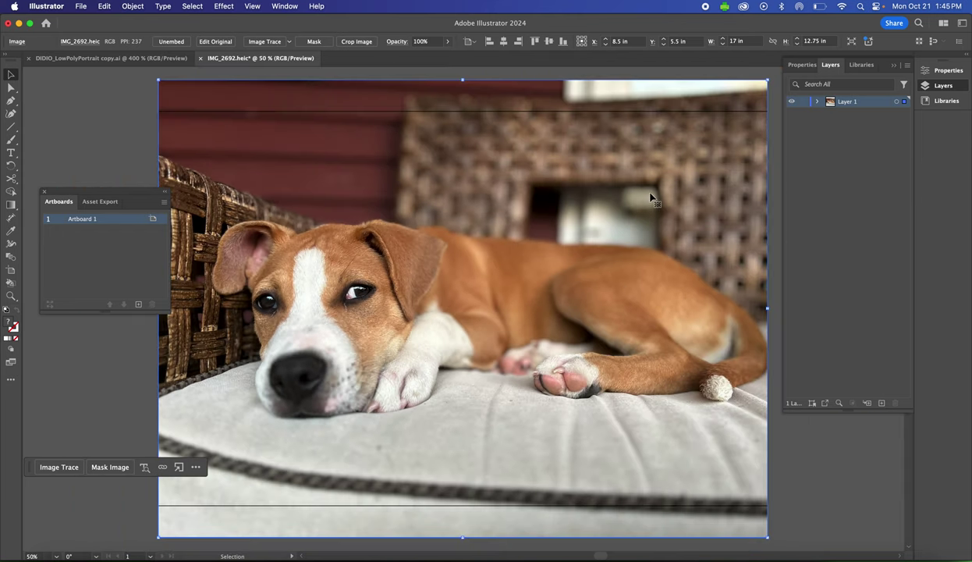
pyautogui.press('super+equal')
pyautogui.press('super+equal')
pyautogui.press('super+equal')
pyautogui.press('super+equal')
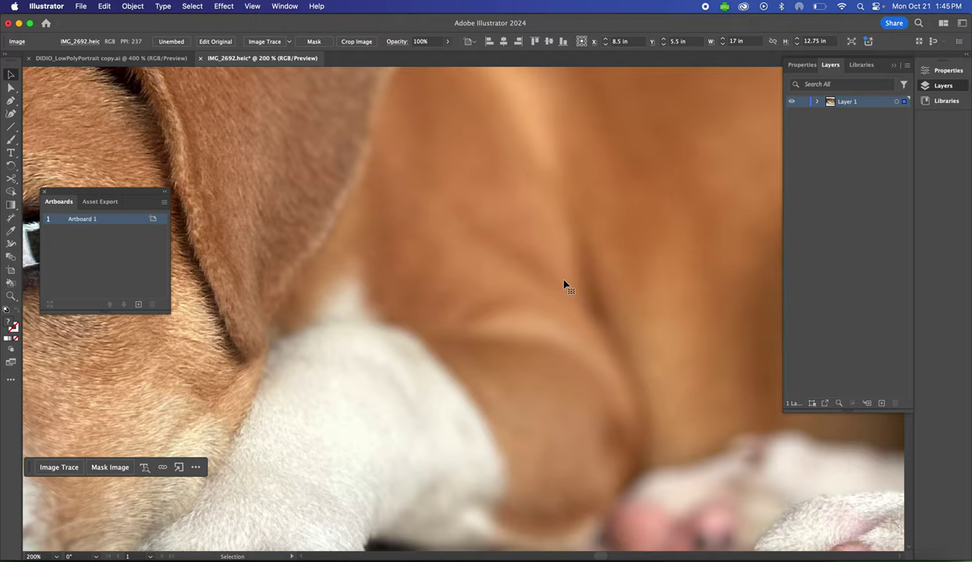
pyautogui.hscroll(-10, 564, 284)
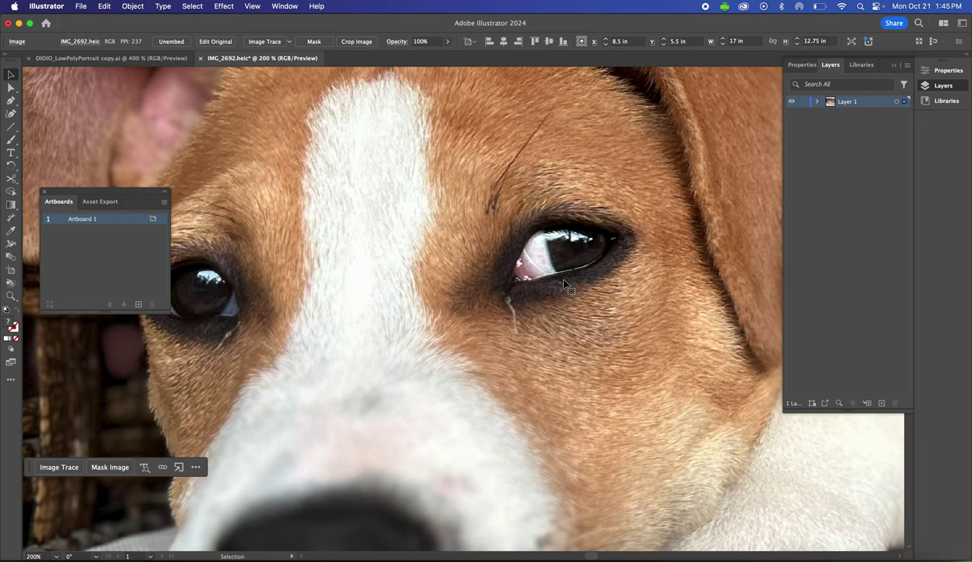
pyautogui.click(81, 6)
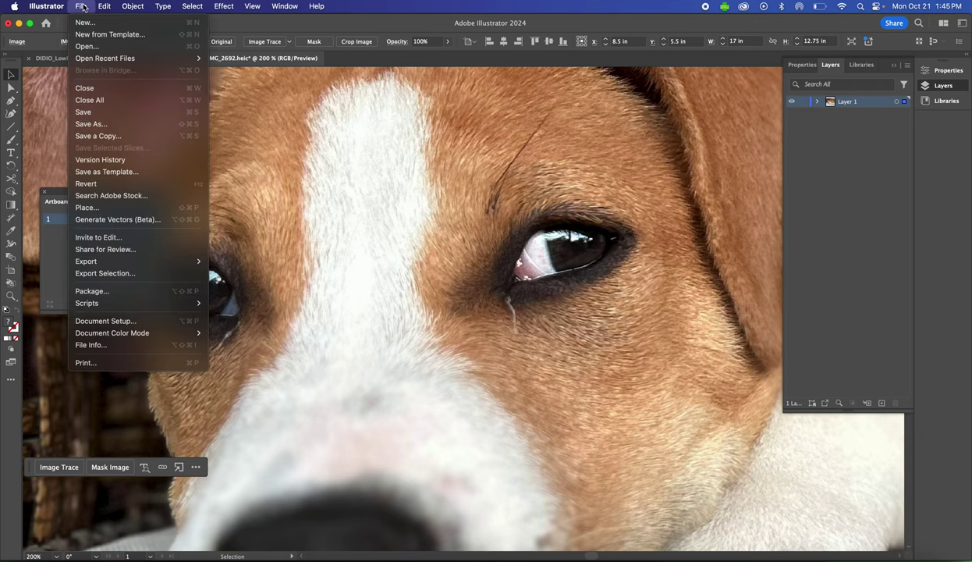
pyautogui.click(99, 209)
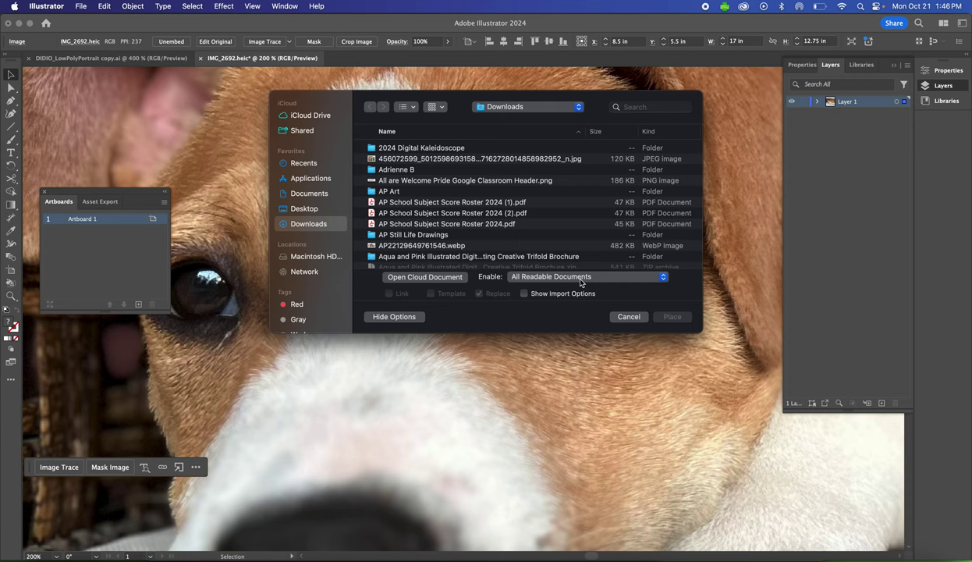
pyautogui.click(628, 317)
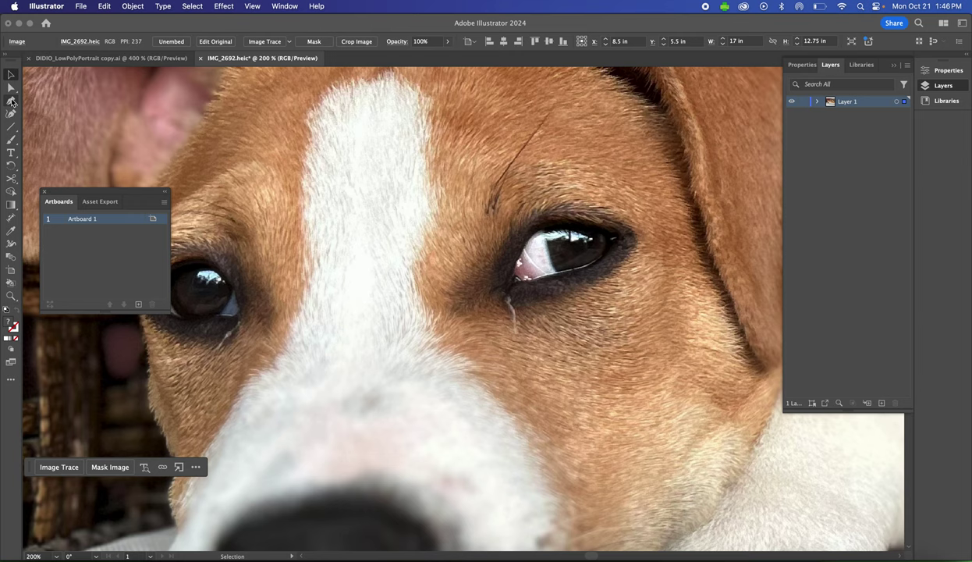
# Close the Artboards panel, choose the standard Pen Tool, and set a first anchor near the dog's ear
pyautogui.click(44, 191)
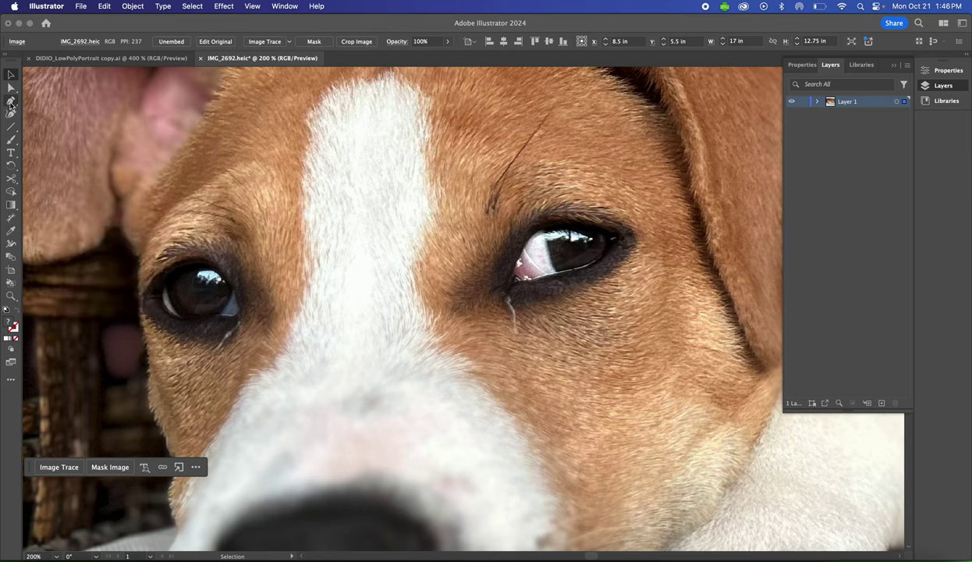
pyautogui.click(11, 101)
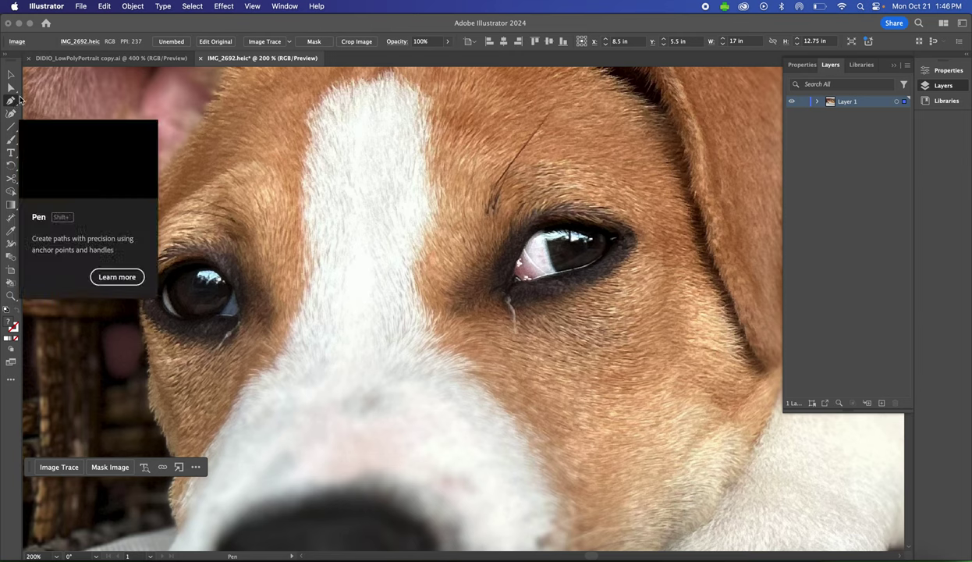
pyautogui.click(11, 100)
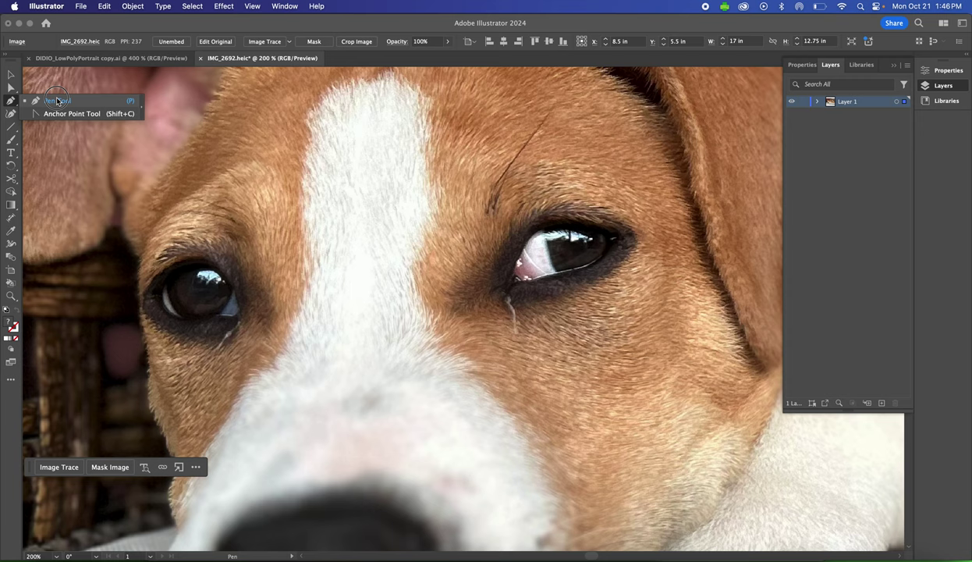
pyautogui.click(83, 102)
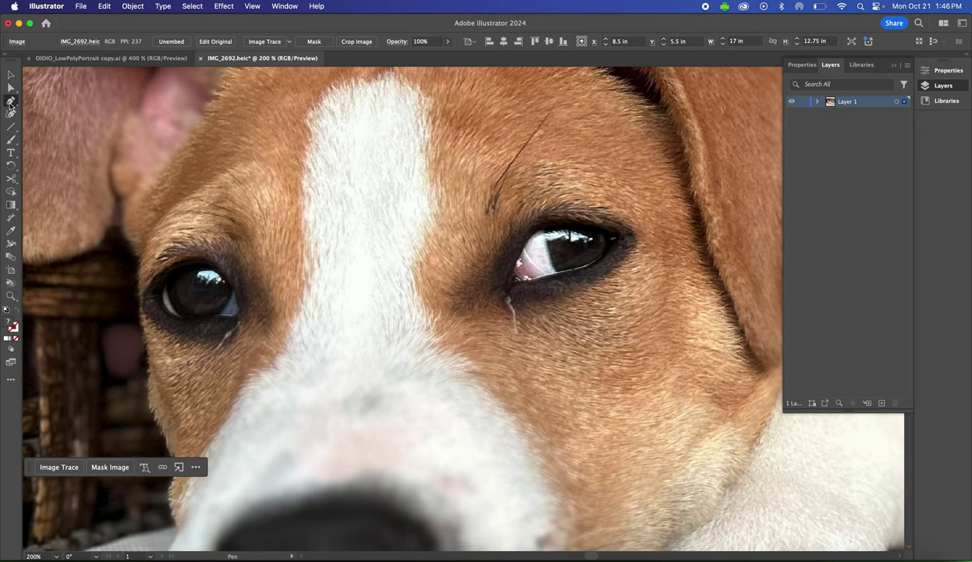
pyautogui.click(178, 123)
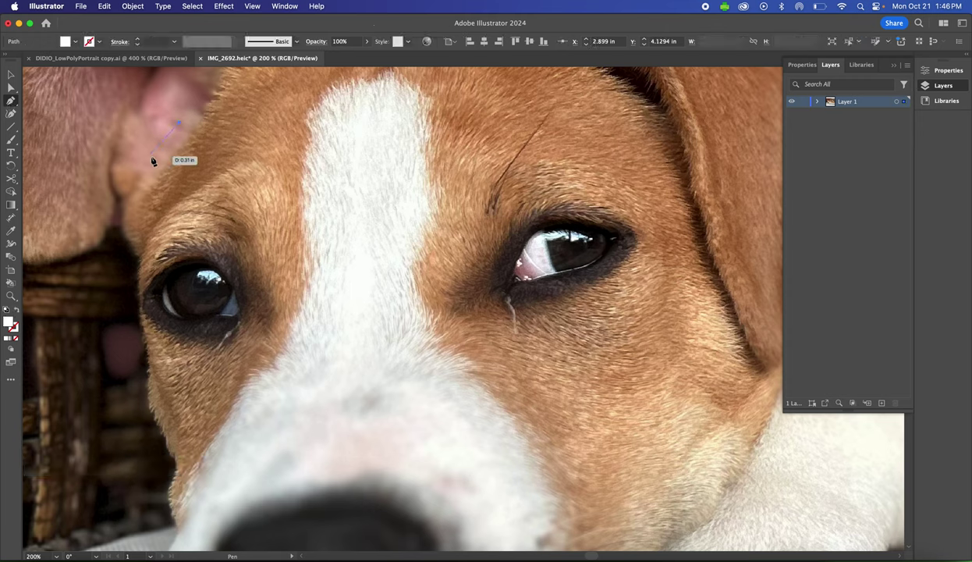
# End the open path and set the fill to none with a custom green 51AF58 stroke
pyautogui.press('Escape')
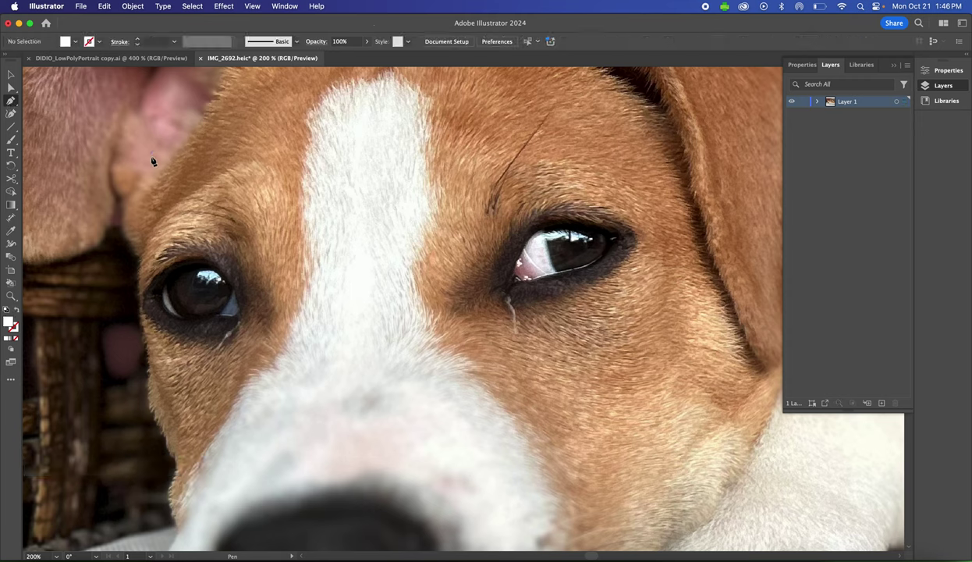
pyautogui.click(75, 44)
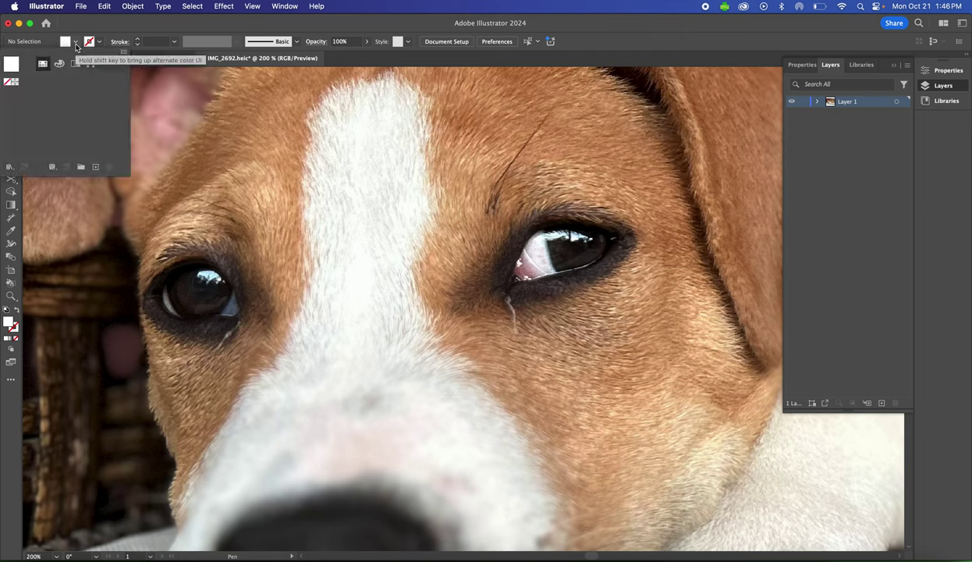
pyautogui.click(8, 85)
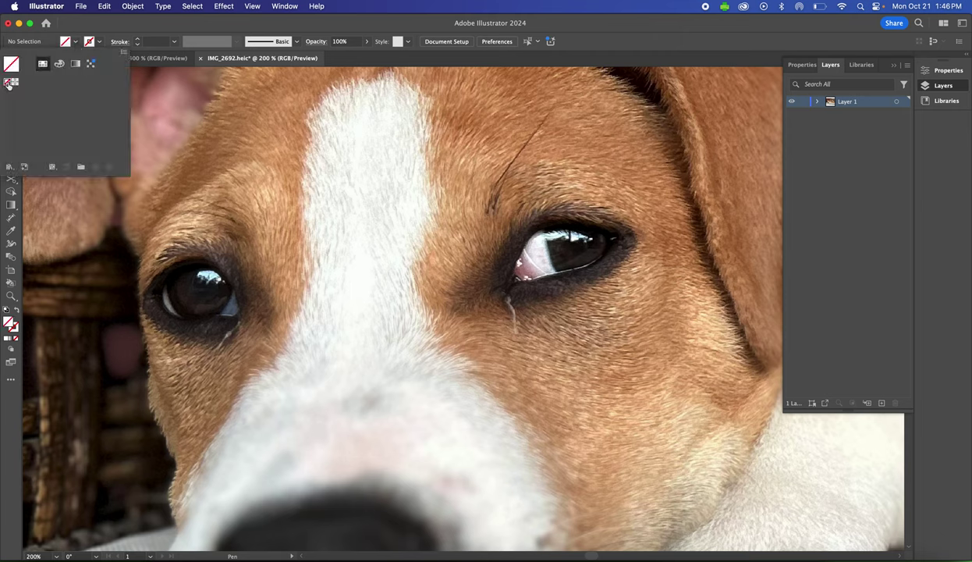
pyautogui.click(91, 46)
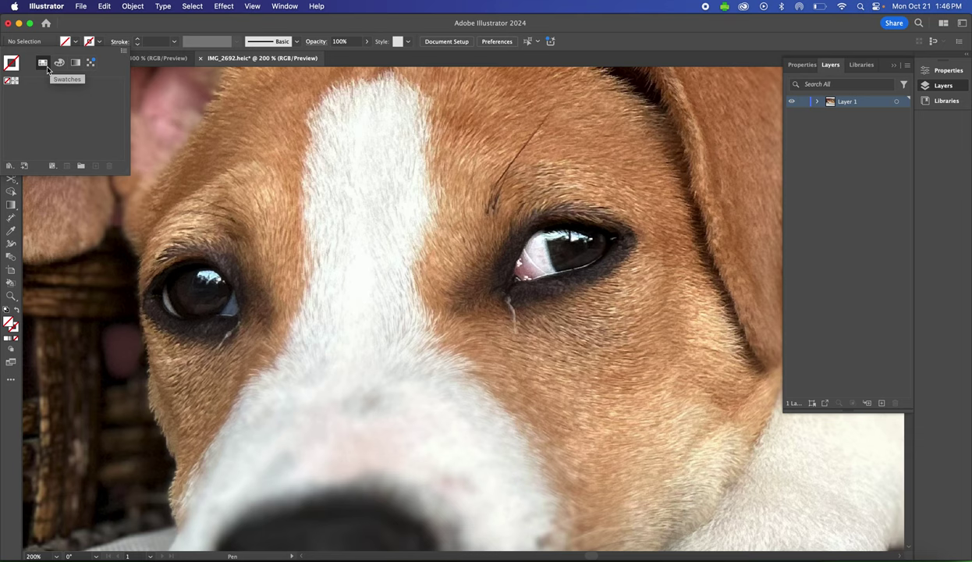
pyautogui.click(60, 63)
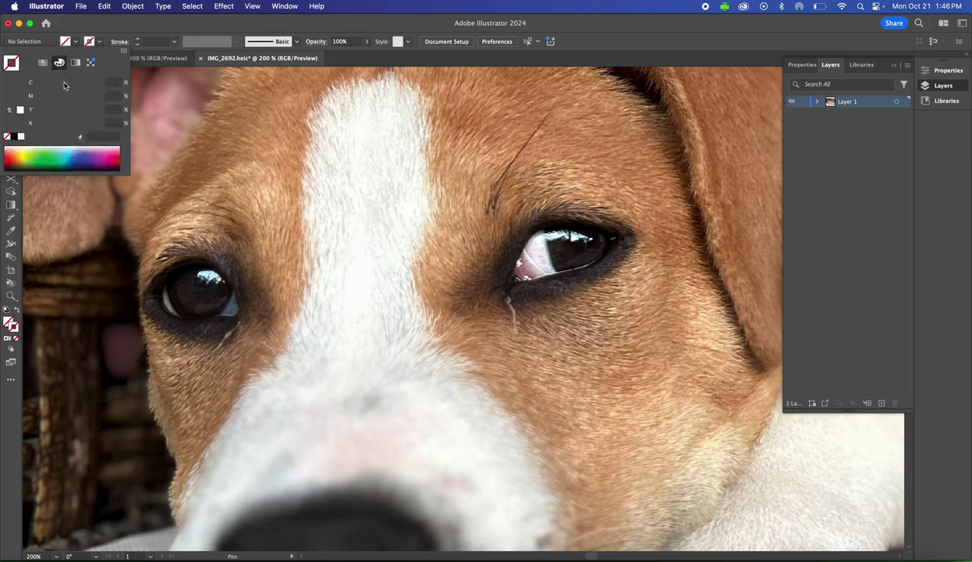
pyautogui.click(49, 155)
pyautogui.click(47, 160)
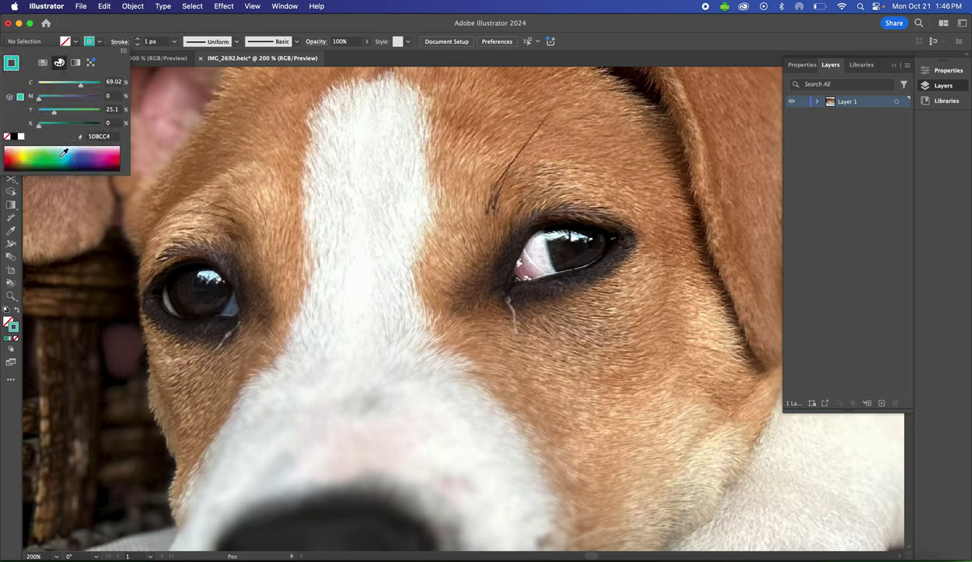
pyautogui.click(50, 155)
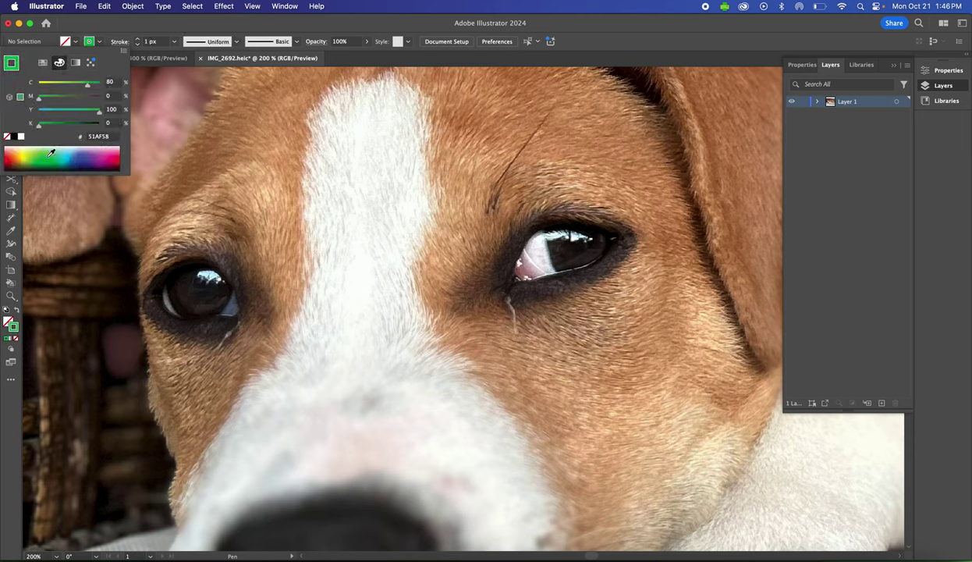
pyautogui.click(93, 33)
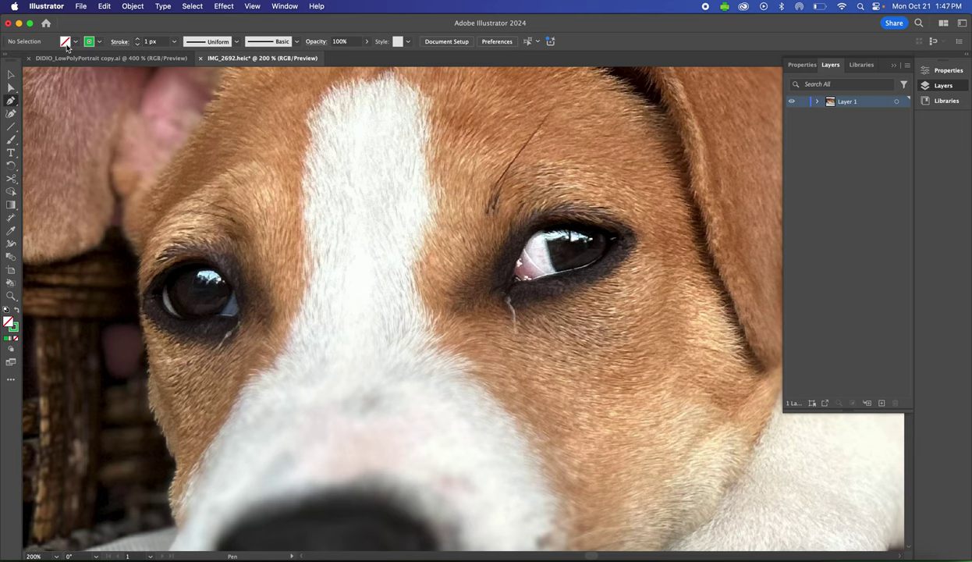
# Draw a trial green triangle on the forehead blaze, delete it, and restore green outline with no fill
pyautogui.hotkey('shift', 'x')
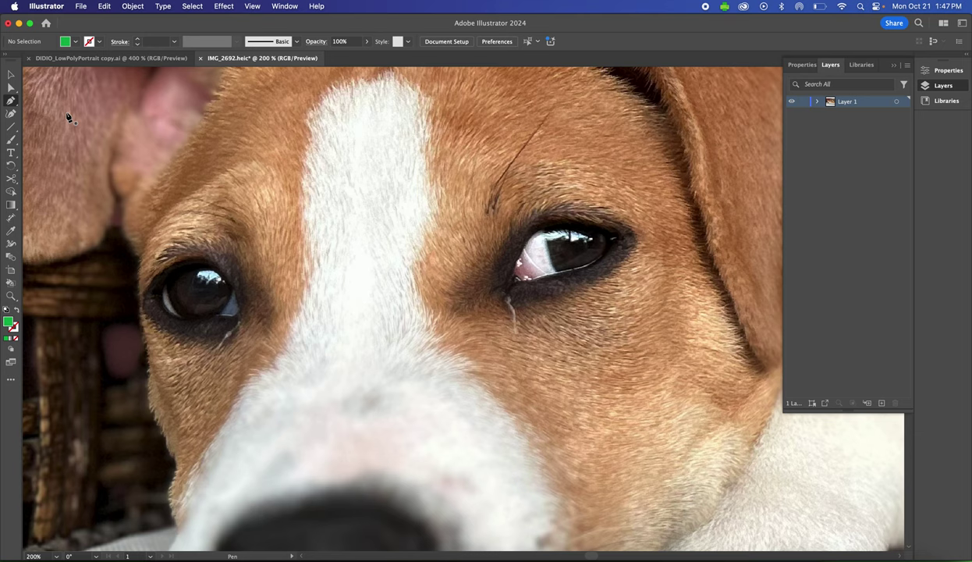
pyautogui.moveTo(286, 155); pyautogui.dragTo(343, 129)
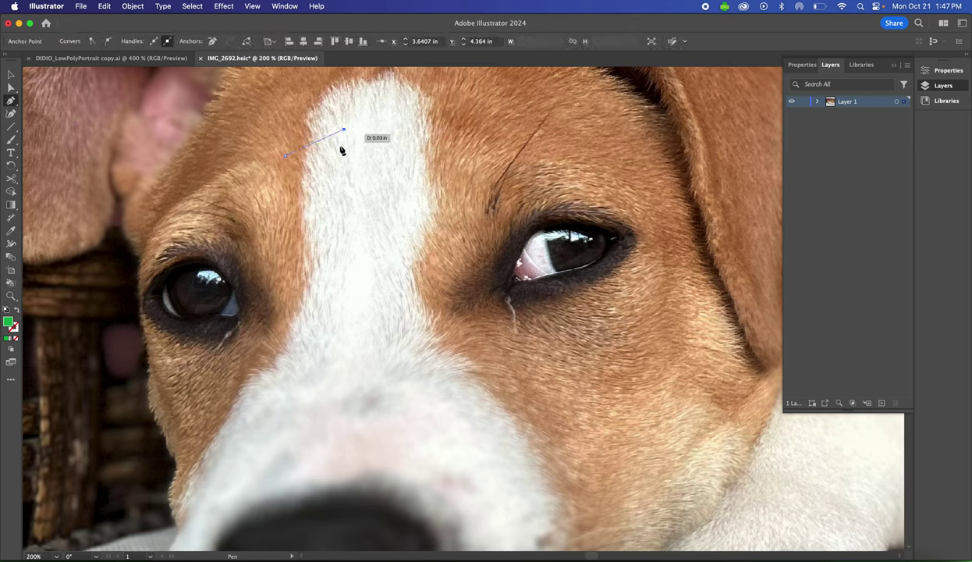
pyautogui.click(337, 206)
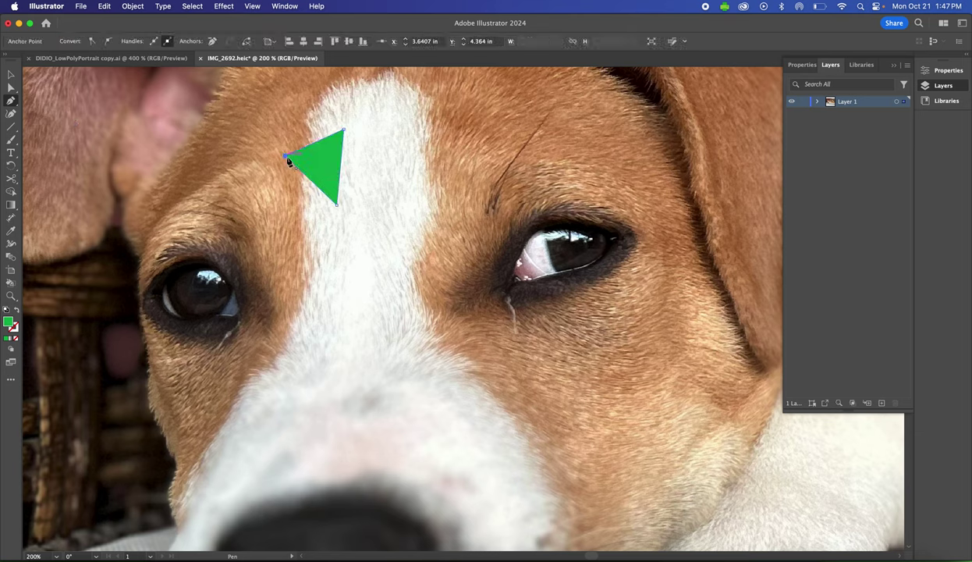
pyautogui.press('BackSpace')
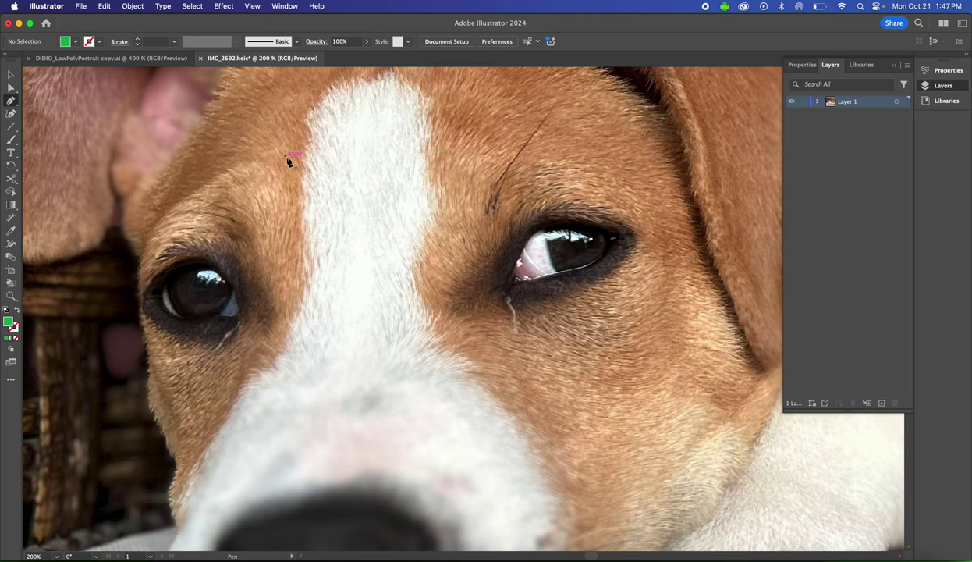
pyautogui.hotkey('shift', 'x')
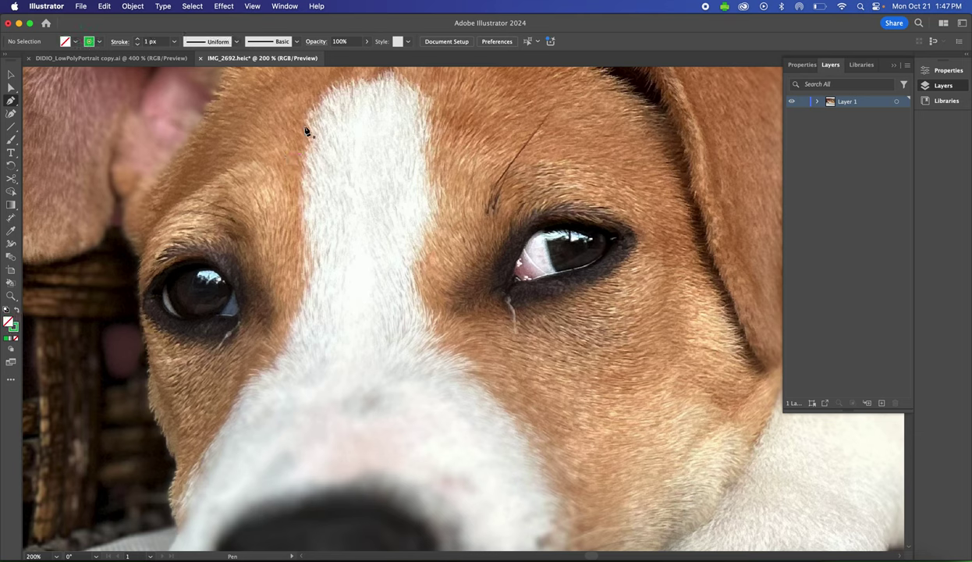
# Draw the first closed green triangle at the forehead's upper edge and deselect it
pyautogui.click(306, 123)
pyautogui.click(304, 226)
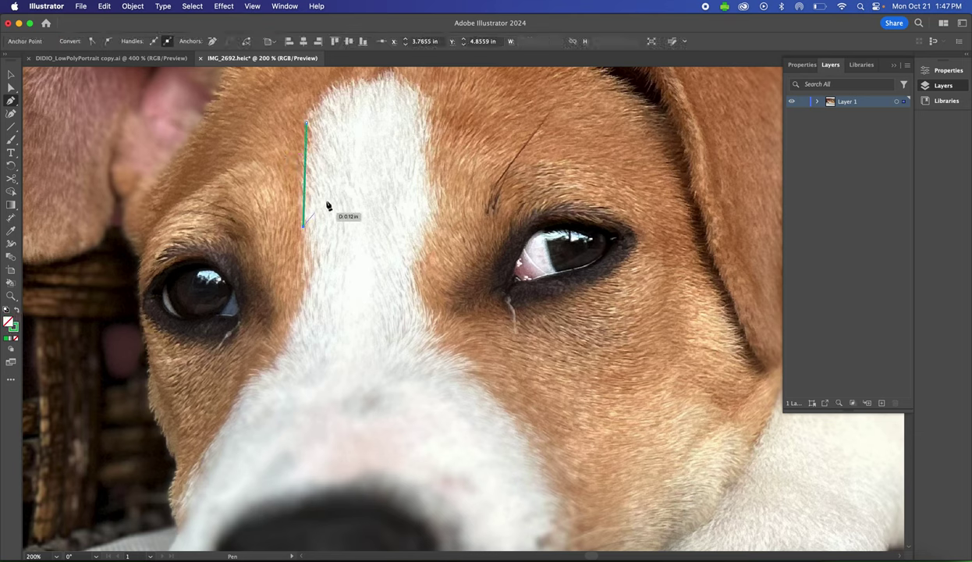
pyautogui.click(364, 174)
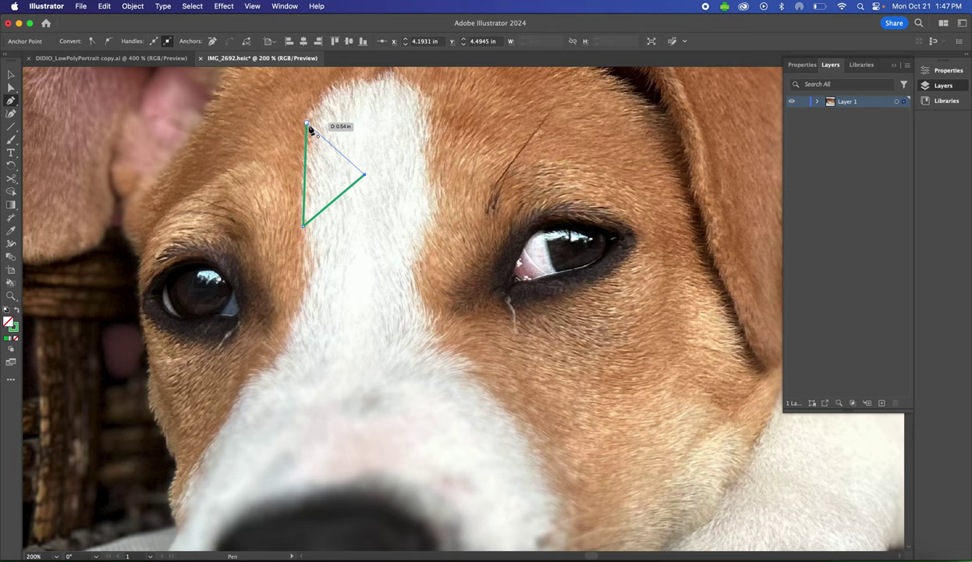
pyautogui.click(307, 124)
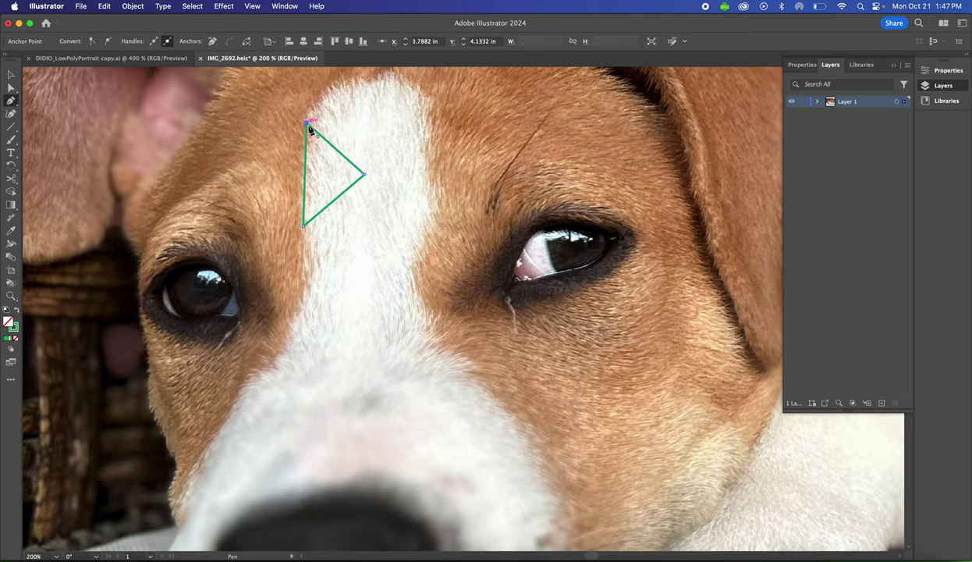
pyautogui.press('super+shift+a')
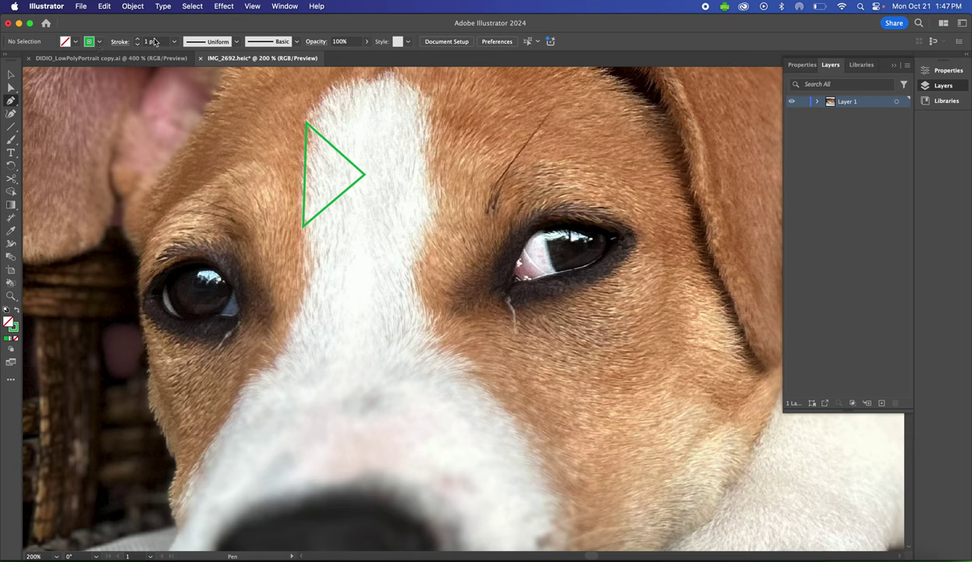
# Add connected triangles higher up the blaze from the first triangle's top corner
pyautogui.click(306, 124)
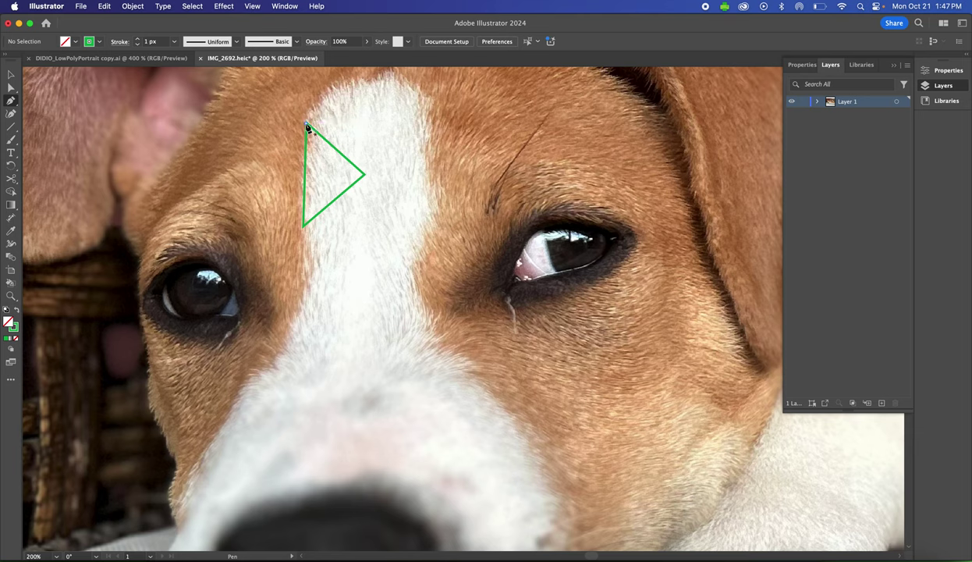
pyautogui.click(364, 82)
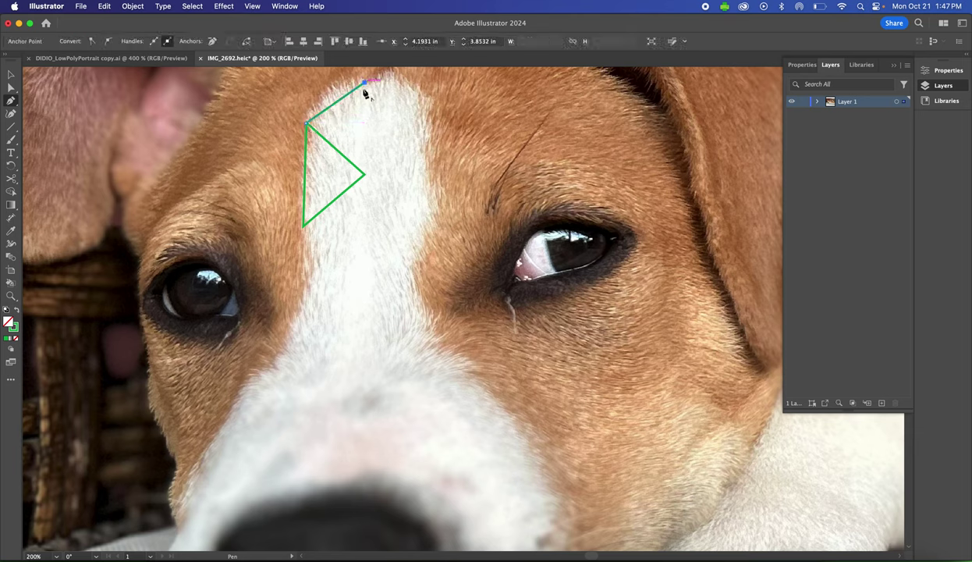
pyautogui.click(364, 175)
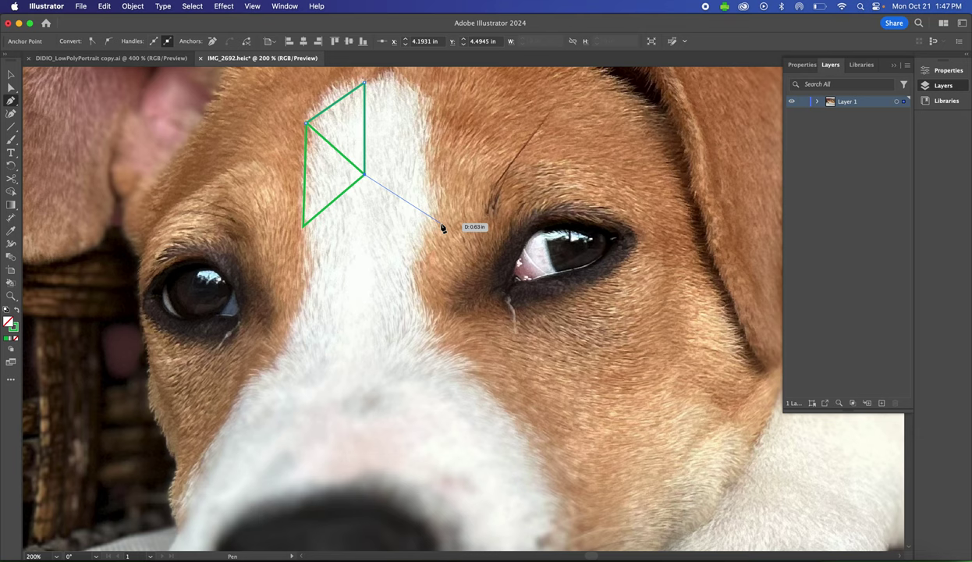
pyautogui.keyDown('super'); pyautogui.click(454, 84); pyautogui.keyUp('super')
pyautogui.click(365, 83)
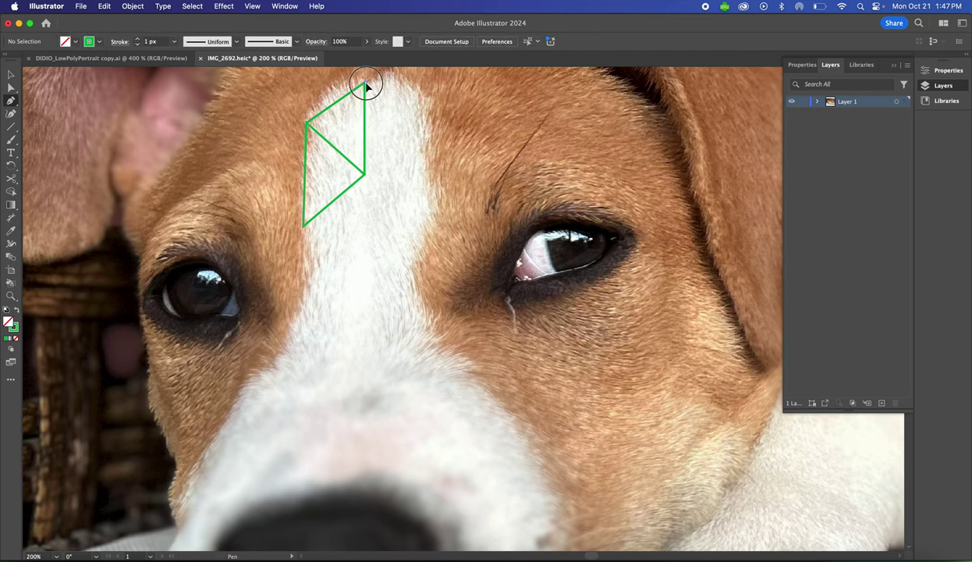
pyautogui.scroll(2, 392, 74)
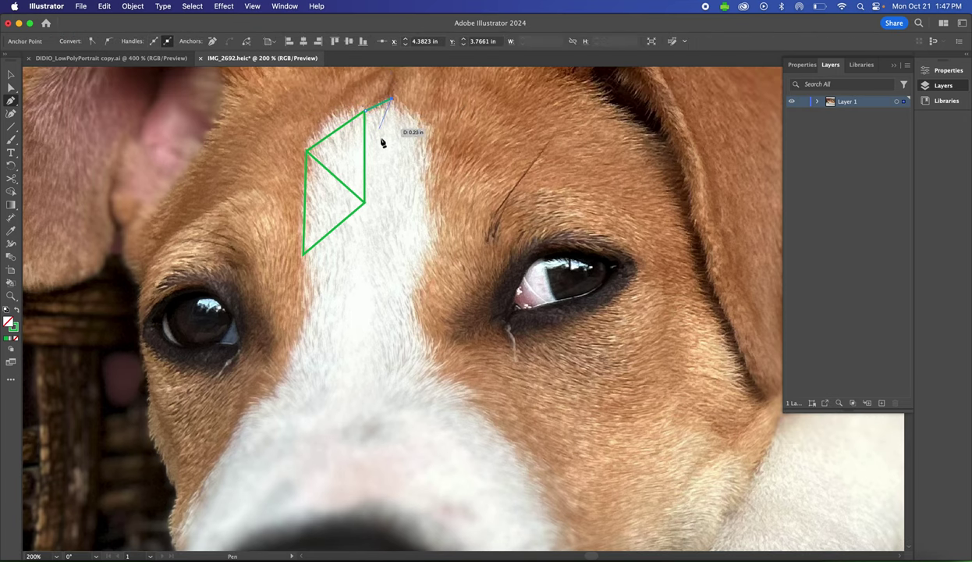
pyautogui.click(391, 99)
pyautogui.click(366, 204)
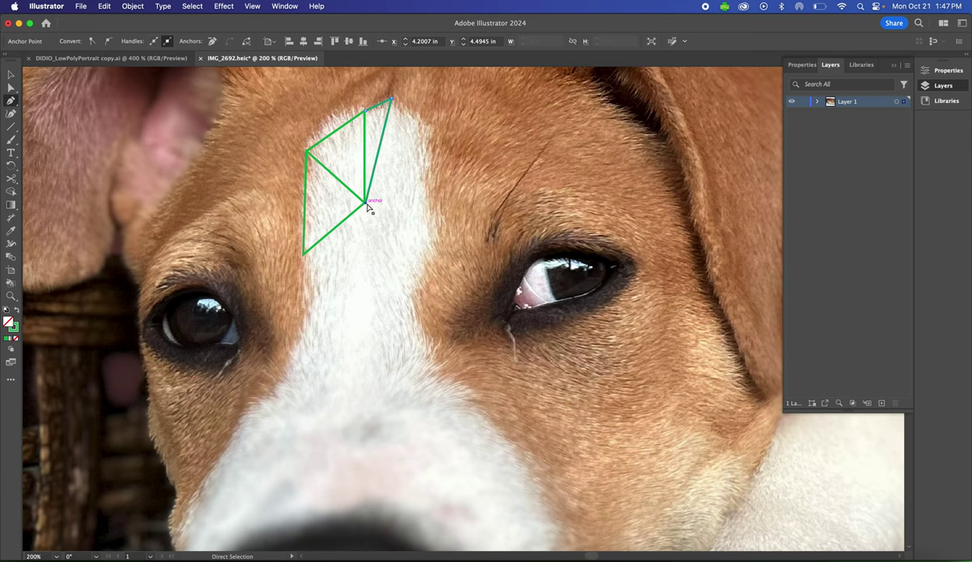
pyautogui.keyDown('super'); pyautogui.click(380, 189); pyautogui.keyUp('super')
# Draw a triangle from the topmost corner out to the blaze's right edge
pyautogui.click(391, 99)
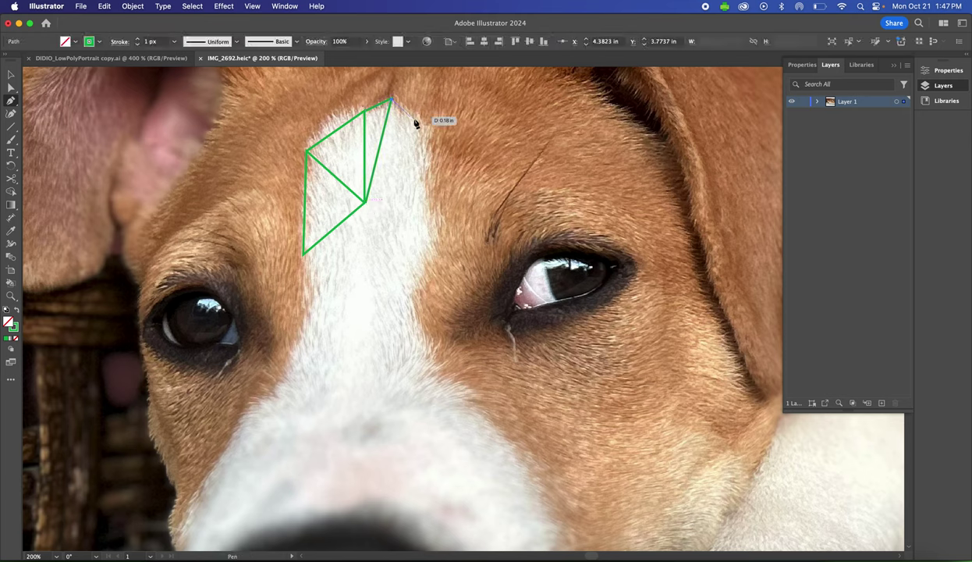
pyautogui.click(419, 122)
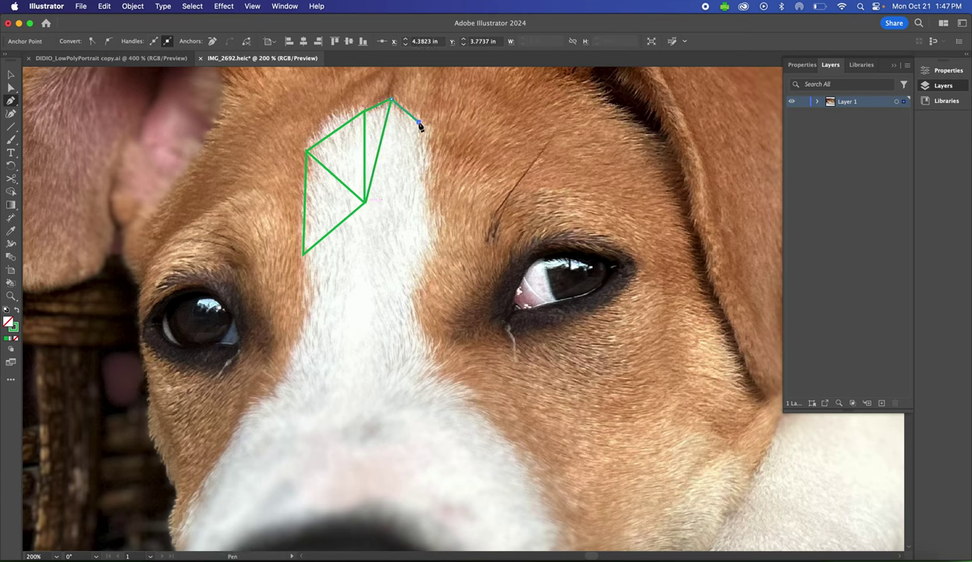
pyautogui.click(429, 207)
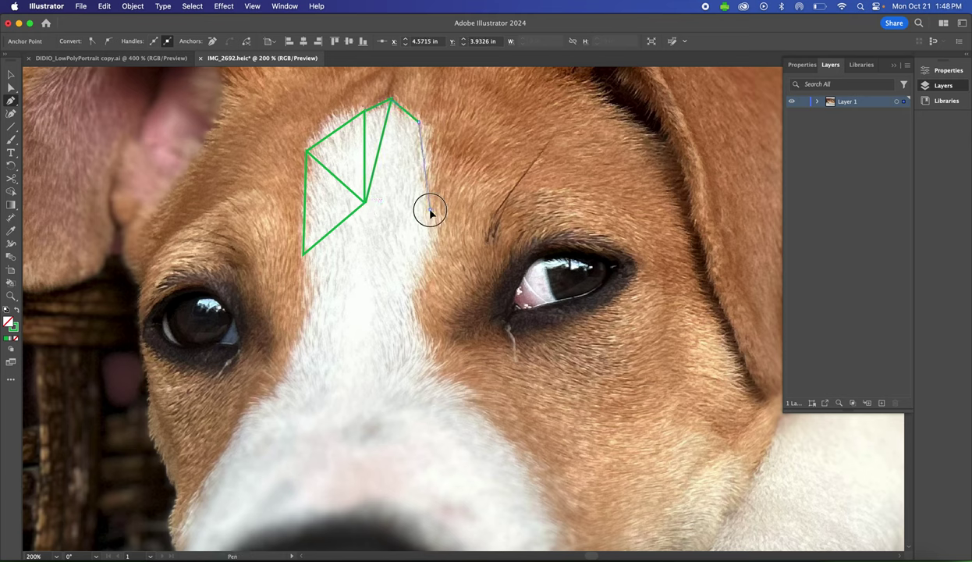
pyautogui.click(391, 99)
pyautogui.keyDown('super'); pyautogui.click(393, 180); pyautogui.keyUp('super')
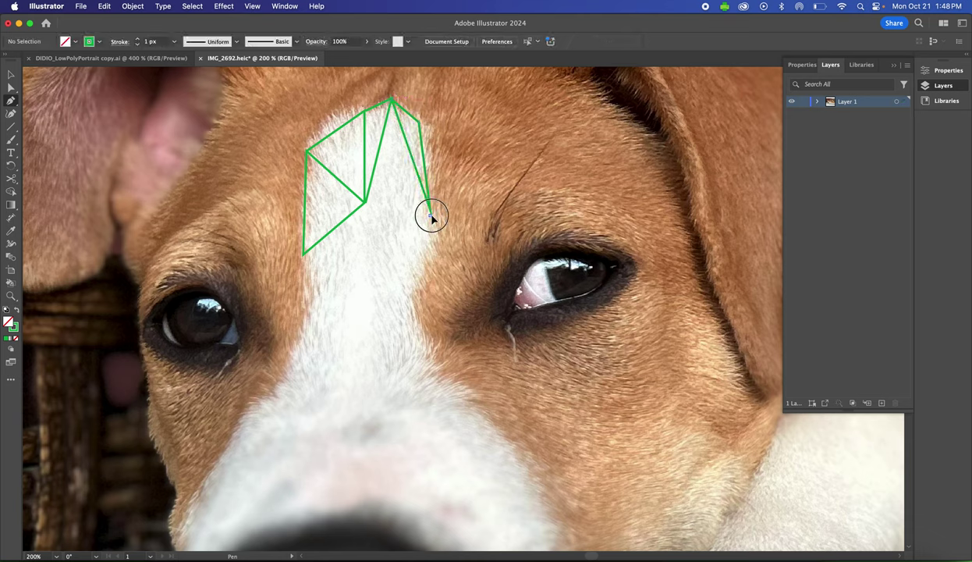
# Add a triangle joining the right corner, middle corner and a lower blaze point, then deselect
pyautogui.click(430, 211)
pyautogui.click(366, 205)
pyautogui.click(411, 293)
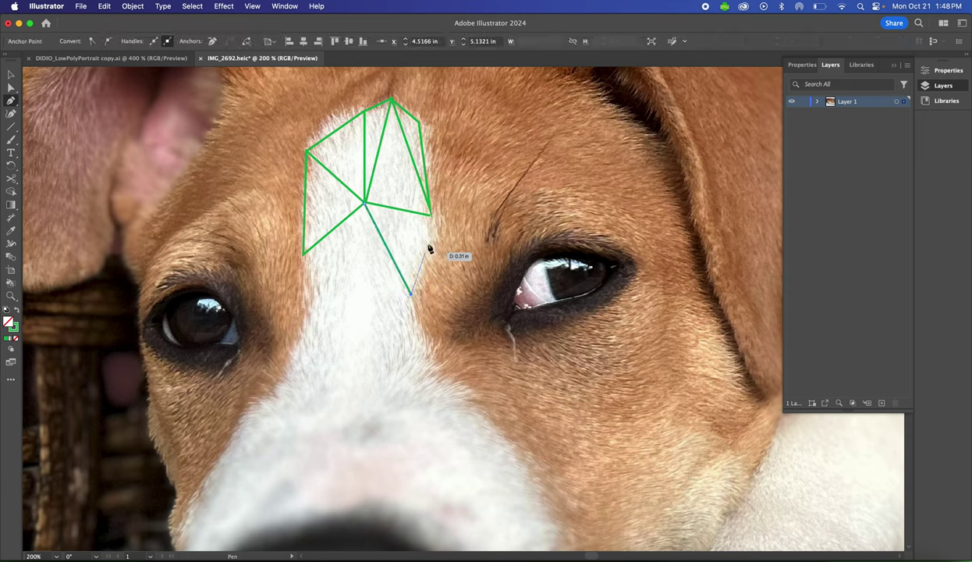
pyautogui.click(430, 212)
pyautogui.press('super+shift+a')
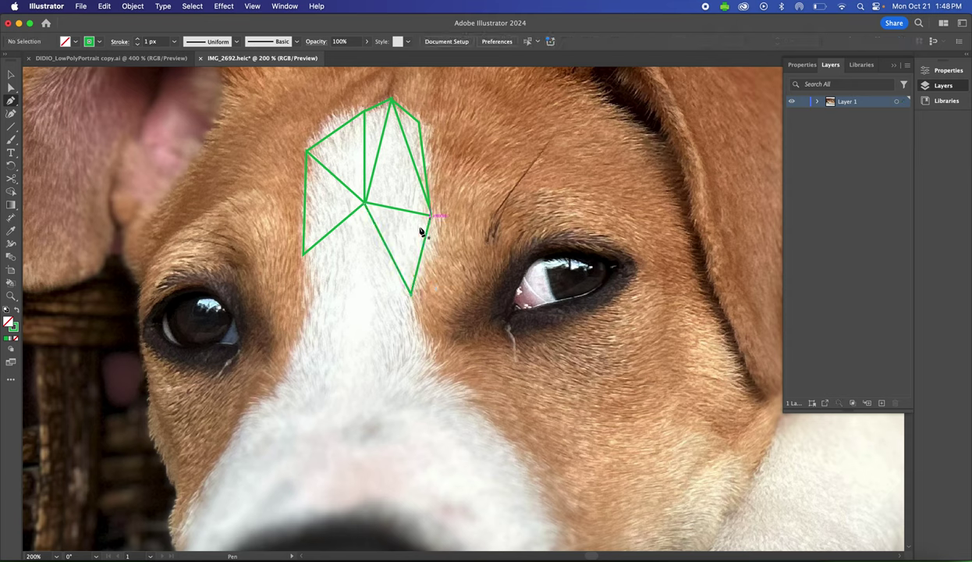
# Draw a triangle from the lower-left corner down between the eyes, then redo its misplaced segment
pyautogui.click(303, 256)
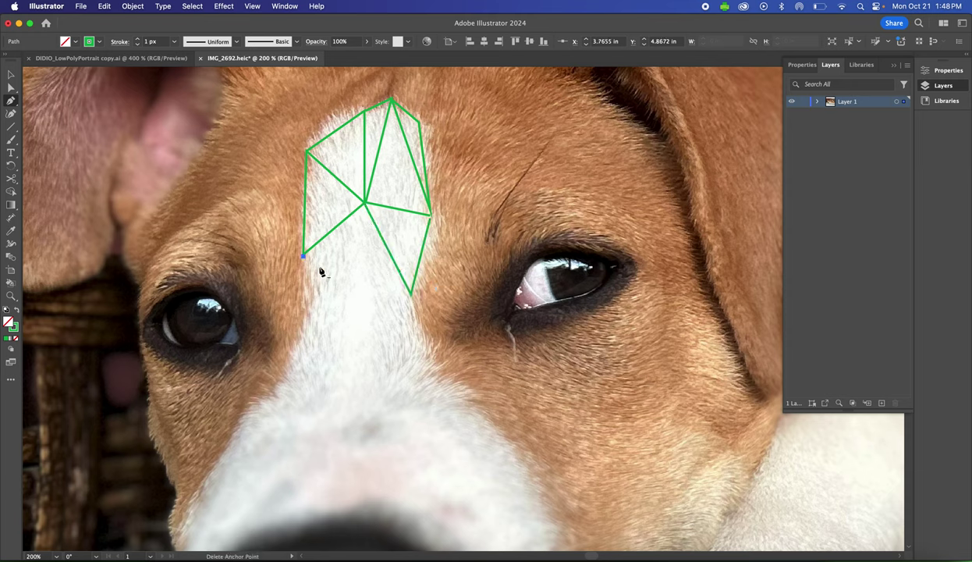
pyautogui.click(411, 294)
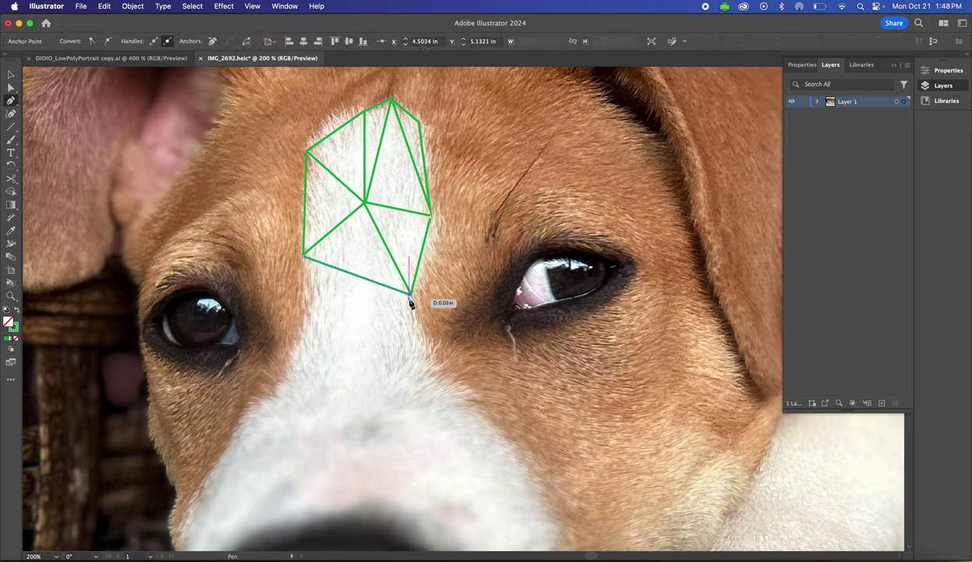
pyautogui.click(425, 360)
pyautogui.click(303, 256)
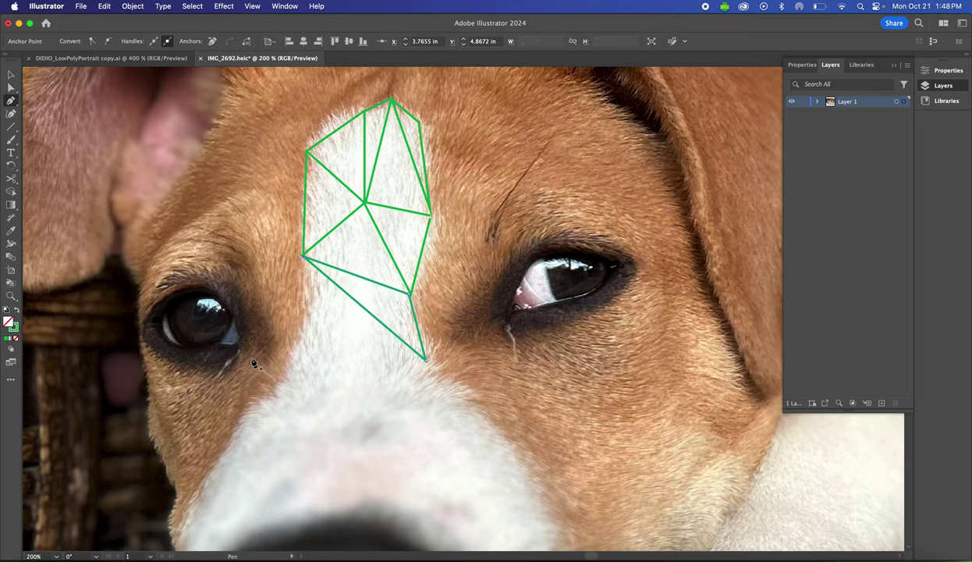
pyautogui.click(303, 257)
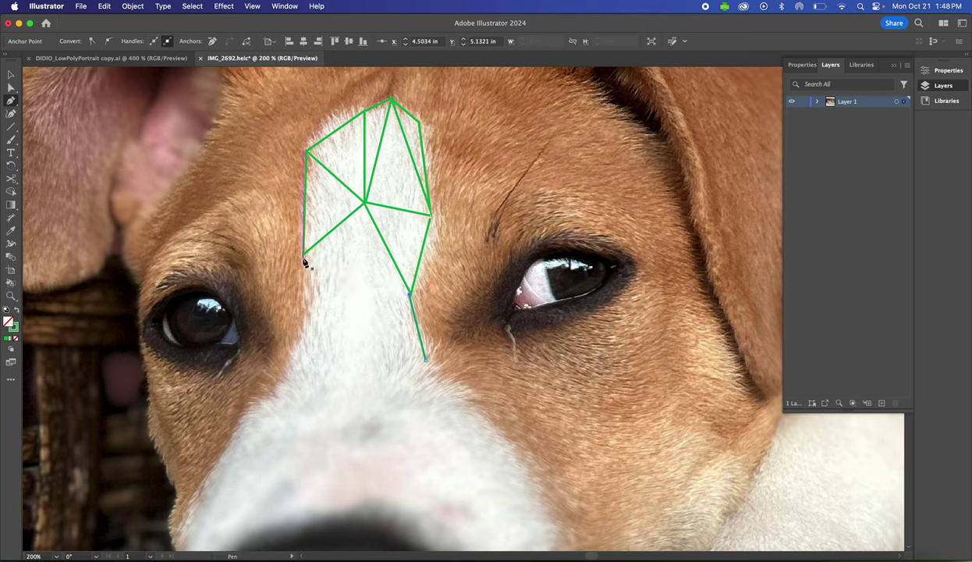
pyautogui.click(304, 258)
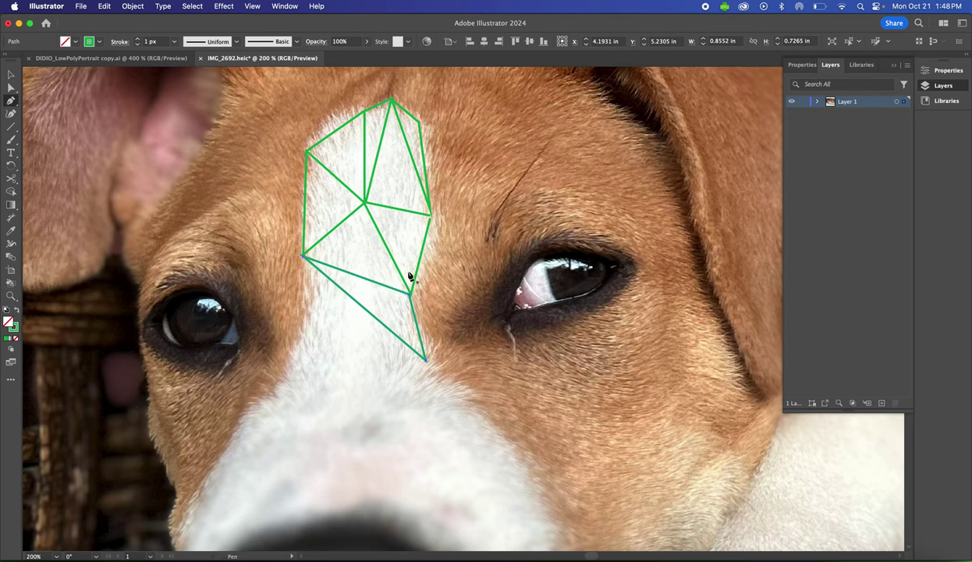
# Add two triangles down the blaze's left edge, closing each at the bottom-right anchor
pyautogui.keyDown('super'); pyautogui.click(340, 124); pyautogui.keyUp('super')
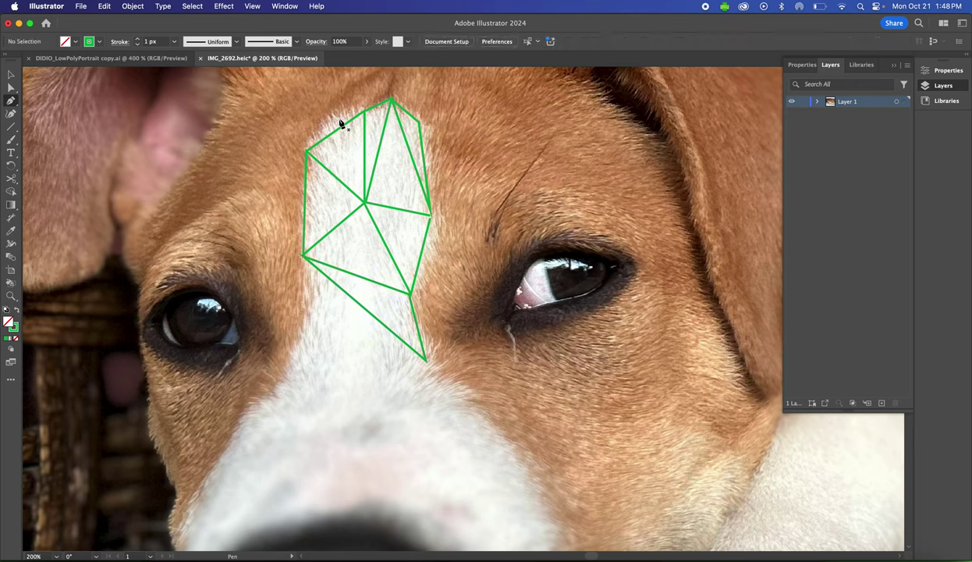
pyautogui.click(304, 257)
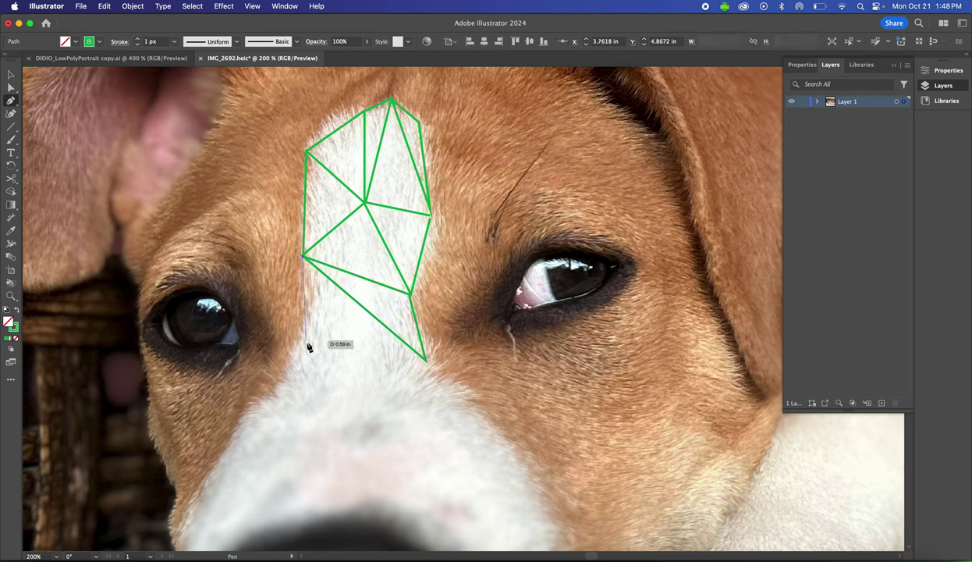
pyautogui.click(306, 320)
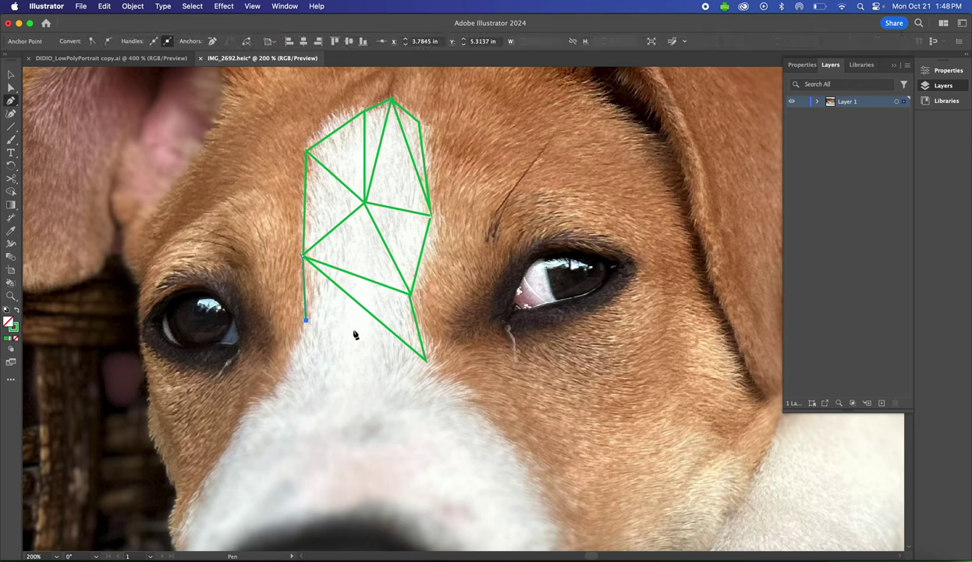
pyautogui.click(428, 363)
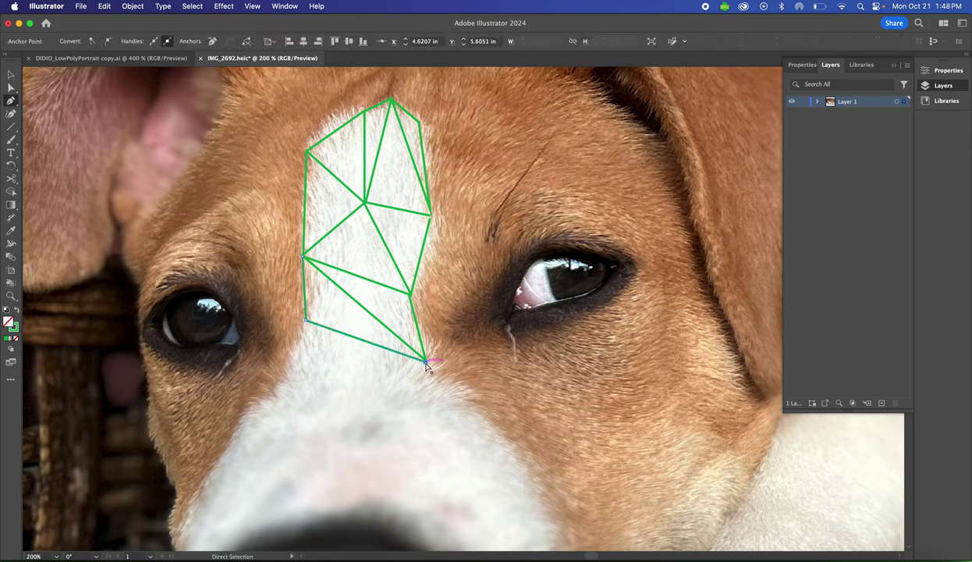
pyautogui.click(305, 321)
pyautogui.click(290, 360)
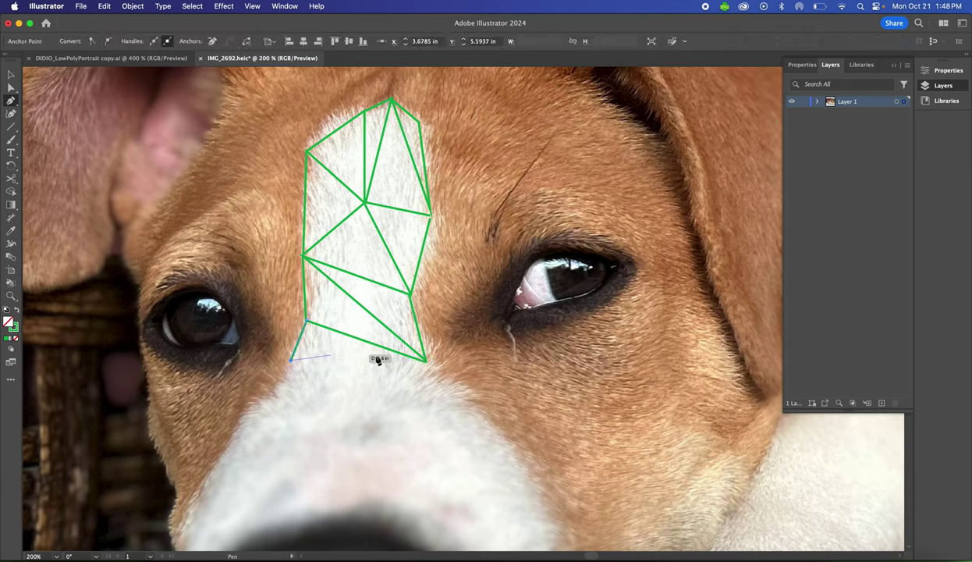
pyautogui.click(428, 363)
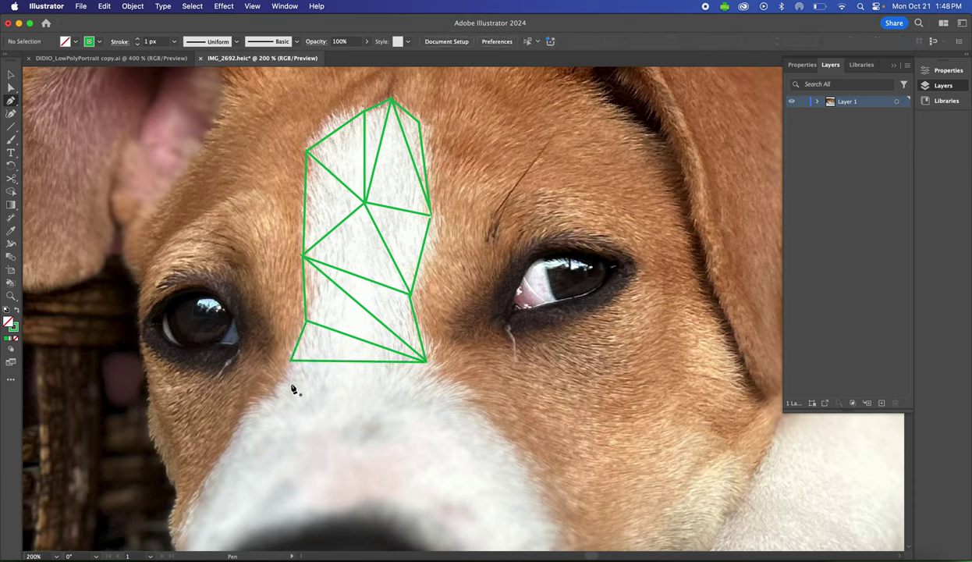
# Draw a small triangle toward the muzzle and a segment up to the blaze's bottom edge
pyautogui.click(290, 361)
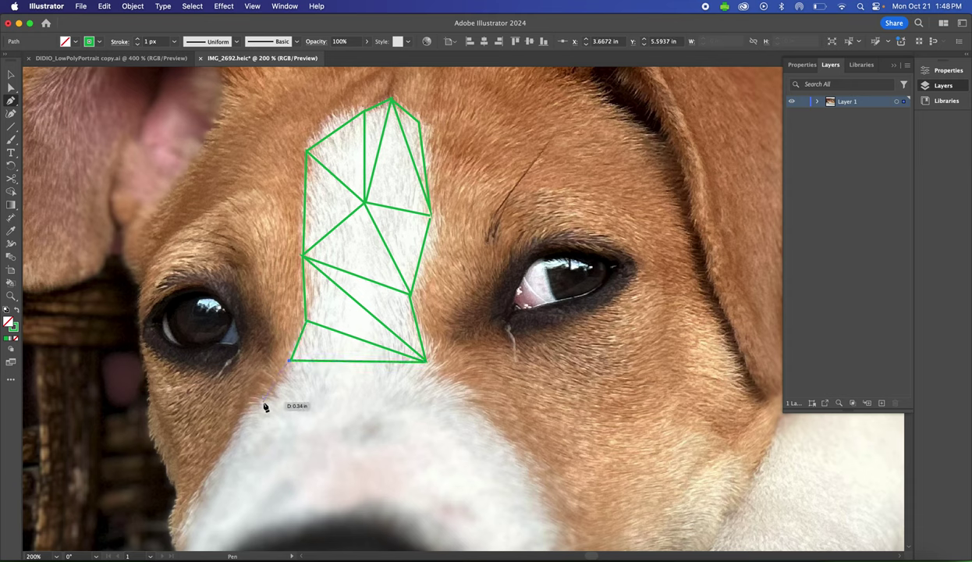
pyautogui.click(264, 402)
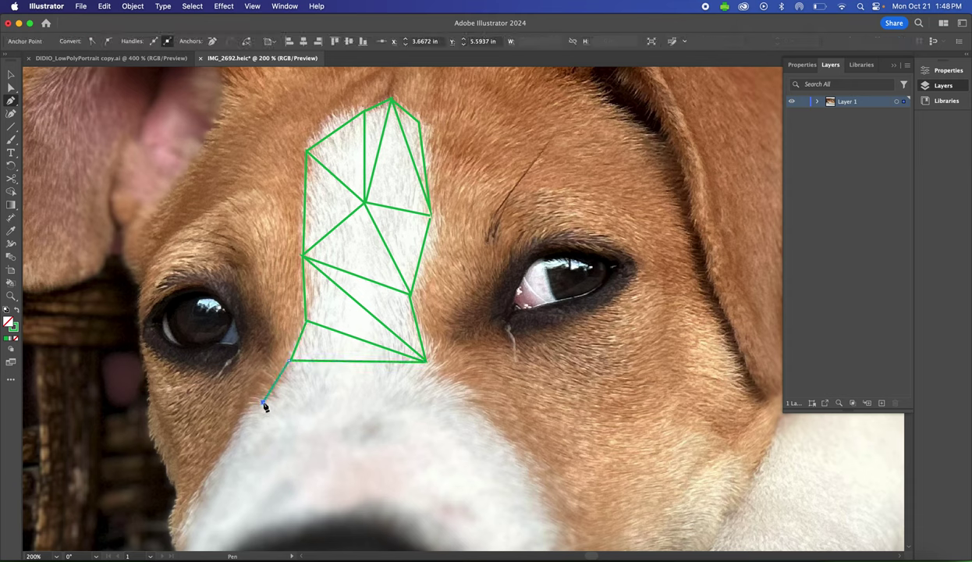
pyautogui.click(319, 397)
pyautogui.click(291, 360)
pyautogui.keyDown('super'); pyautogui.click(290, 365); pyautogui.keyUp('super')
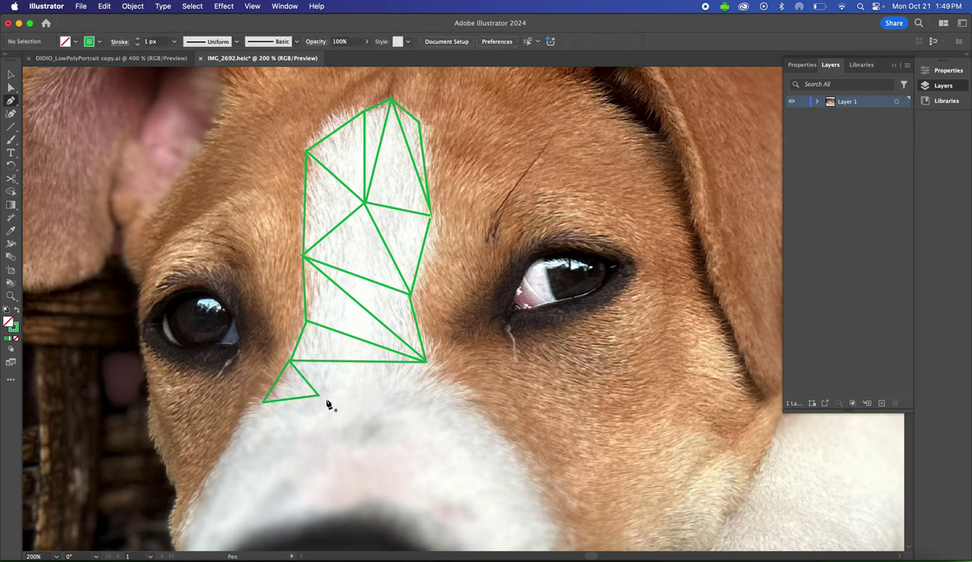
pyautogui.click(319, 396)
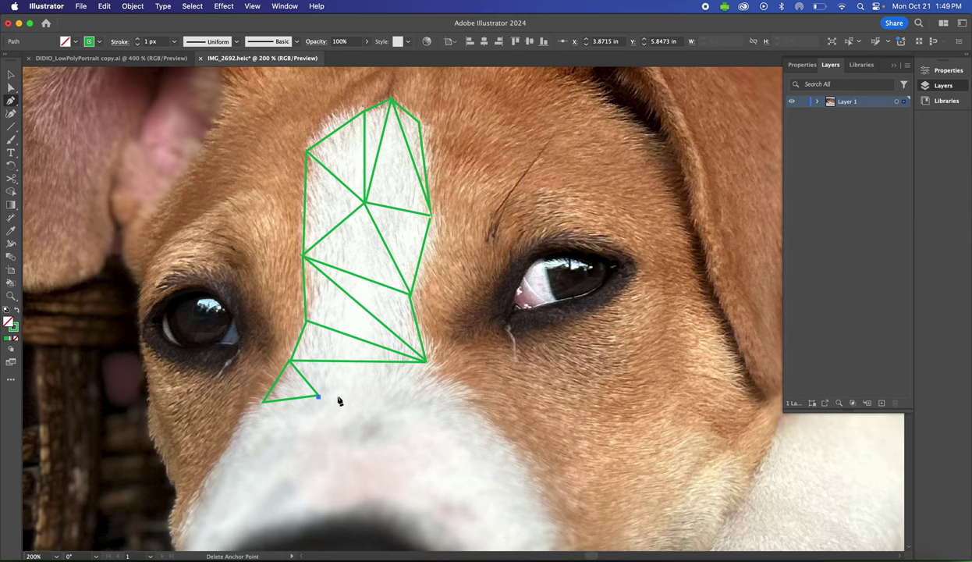
pyautogui.click(360, 361)
pyautogui.keyDown('super'); pyautogui.click(360, 365); pyautogui.keyUp('super')
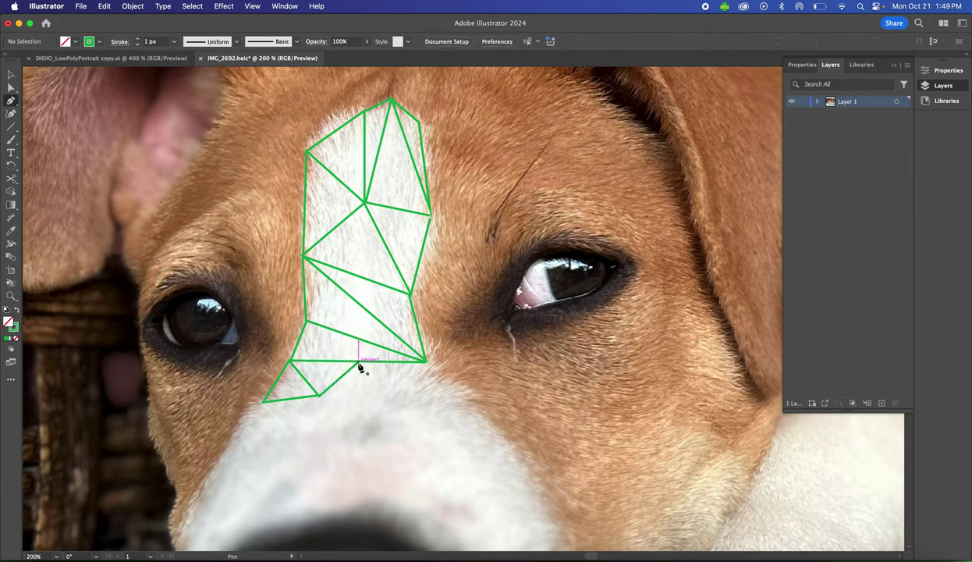
# Add a zigzag along the blaze's lower edge and extend the edge further right
pyautogui.click(359, 363)
pyautogui.click(396, 397)
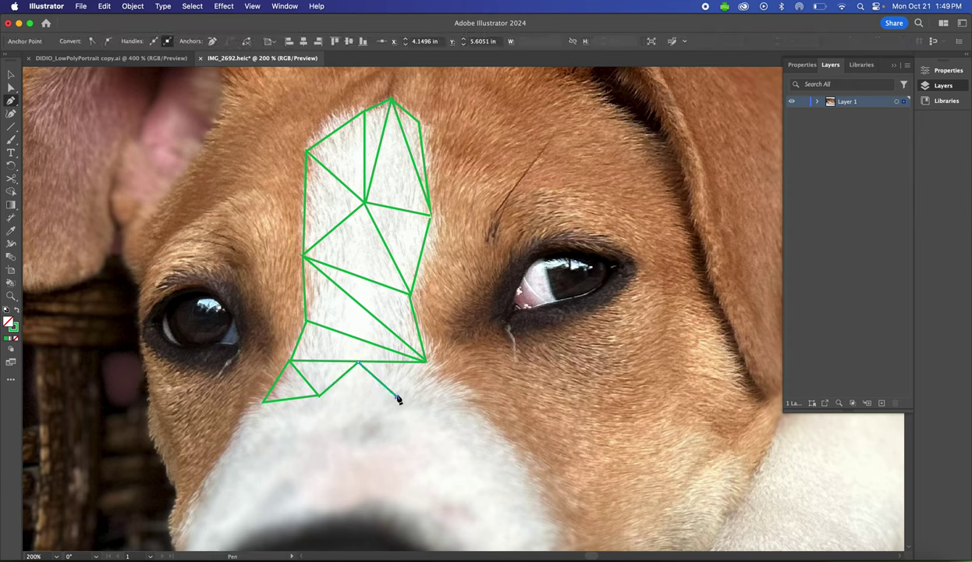
pyautogui.click(425, 362)
pyautogui.keyDown('super'); pyautogui.click(427, 365); pyautogui.keyUp('super')
pyautogui.click(318, 397)
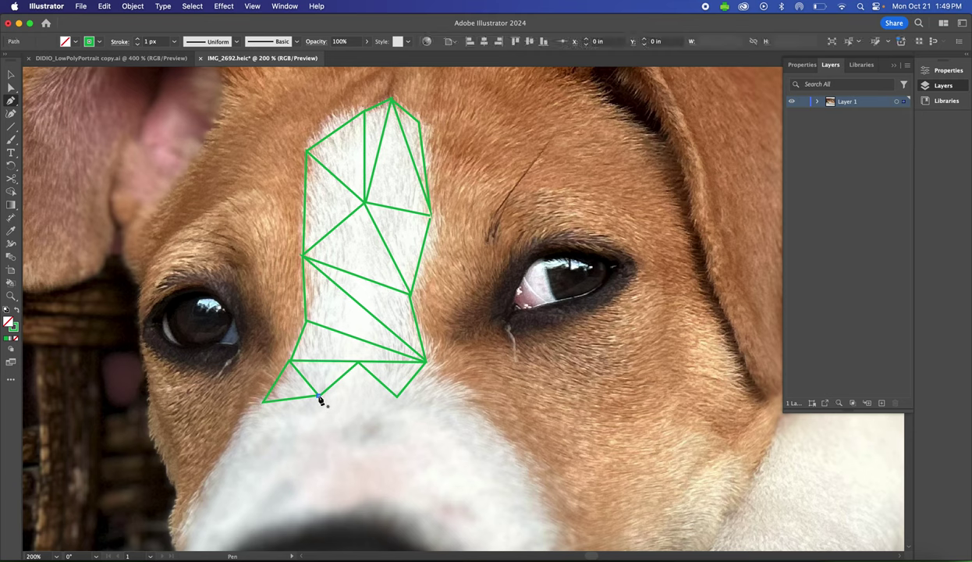
pyautogui.click(459, 395)
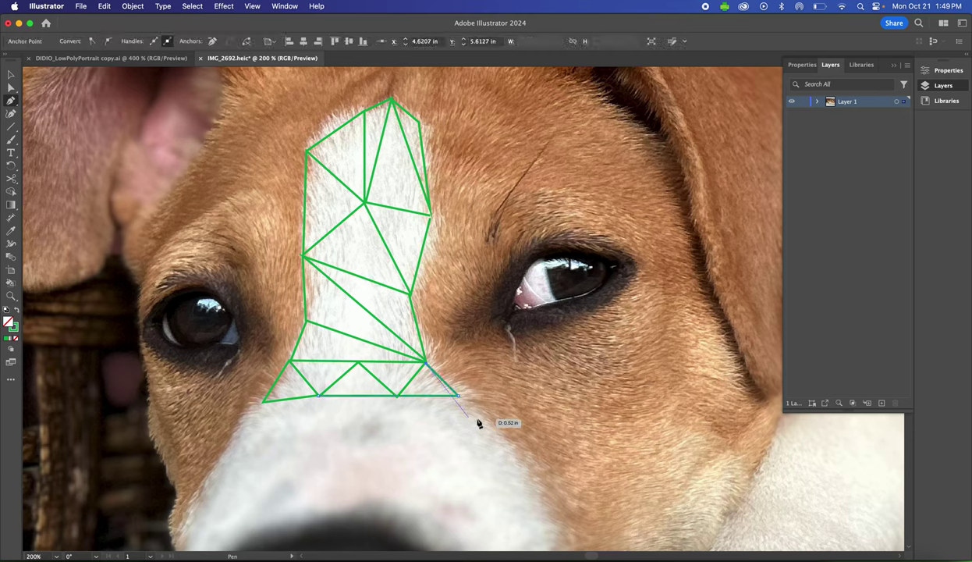
pyautogui.keyDown('super'); pyautogui.click(468, 411); pyautogui.keyUp('super')
# Draw a triangle down-right onto the muzzle, then a long line reaching down-left
pyautogui.click(459, 396)
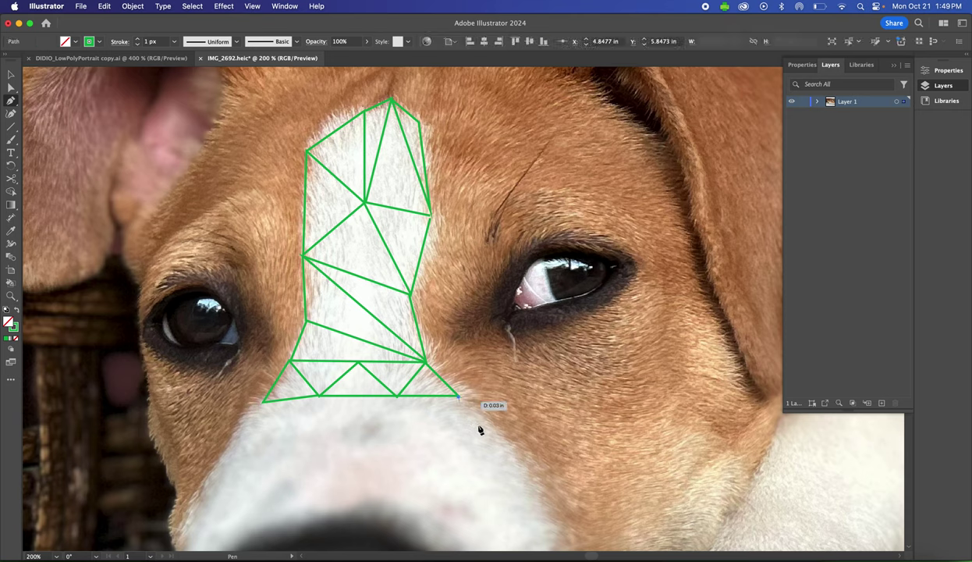
pyautogui.click(496, 448)
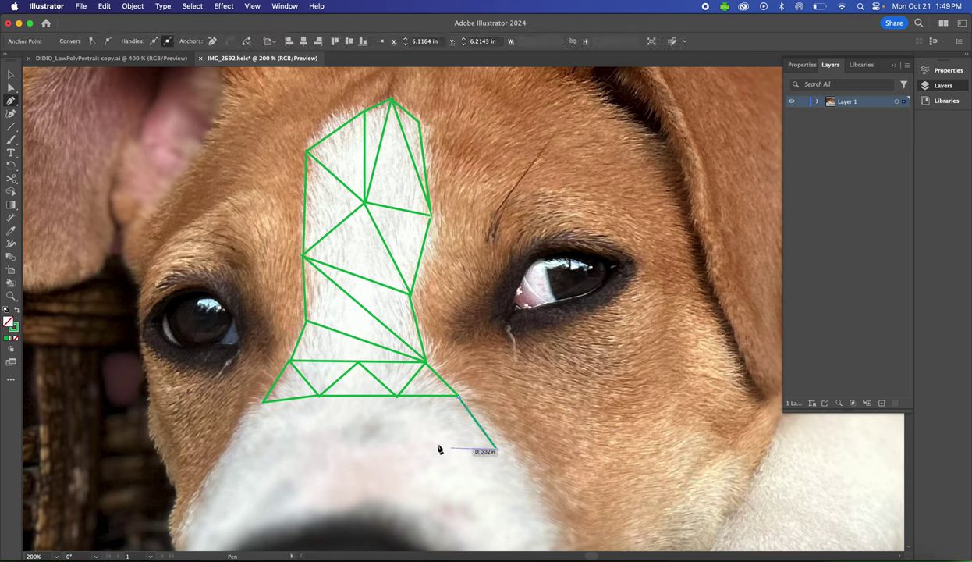
pyautogui.click(395, 397)
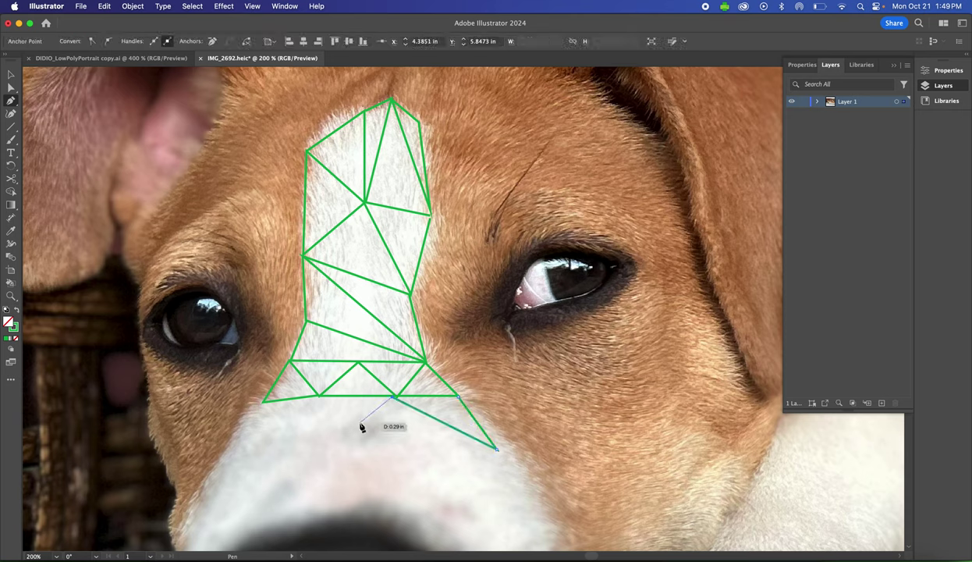
pyautogui.click(321, 398)
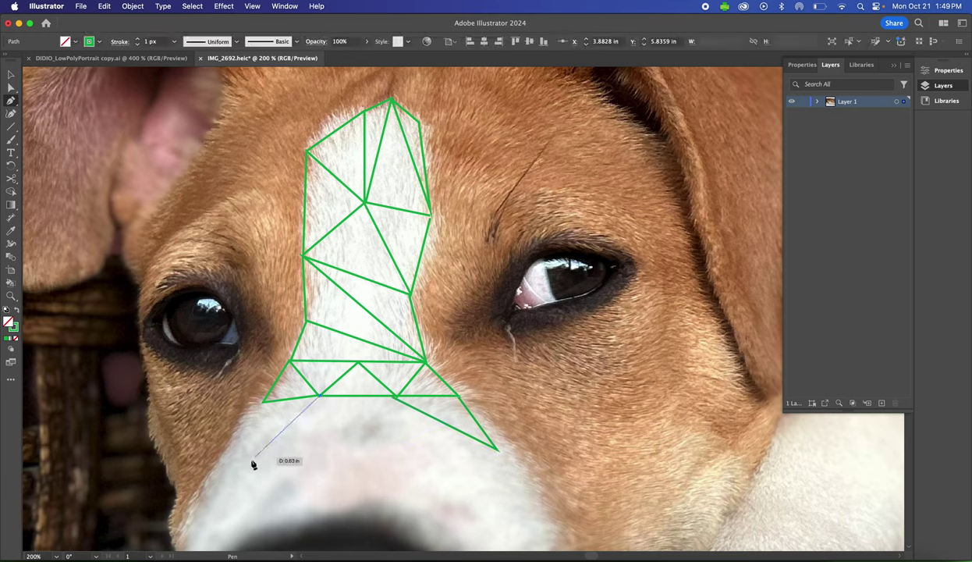
pyautogui.click(202, 504)
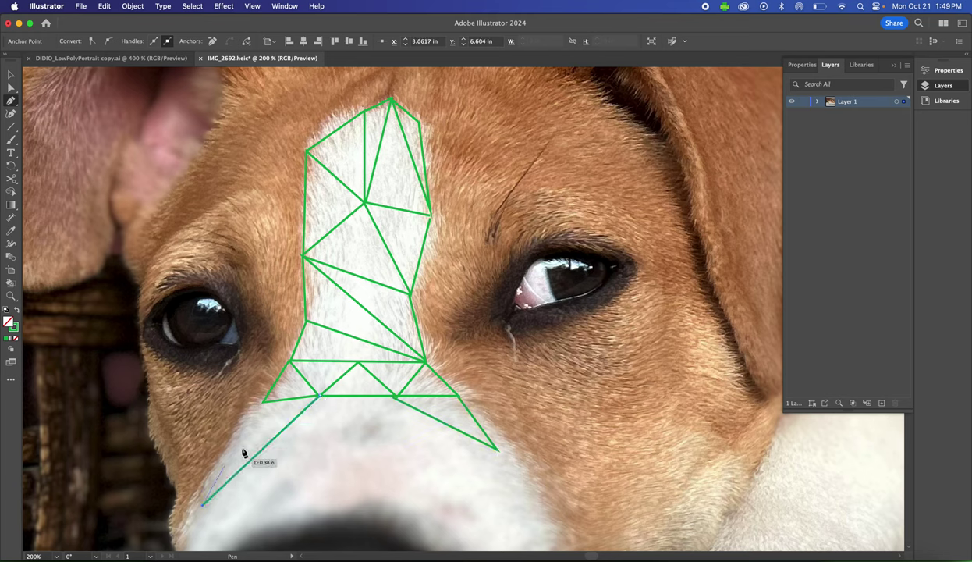
# End the final muzzle path with Escape and nudge the canvas view slightly
pyautogui.press('Escape')
pyautogui.scroll(5, 421, 418)
pyautogui.scroll(-5, 421, 418)
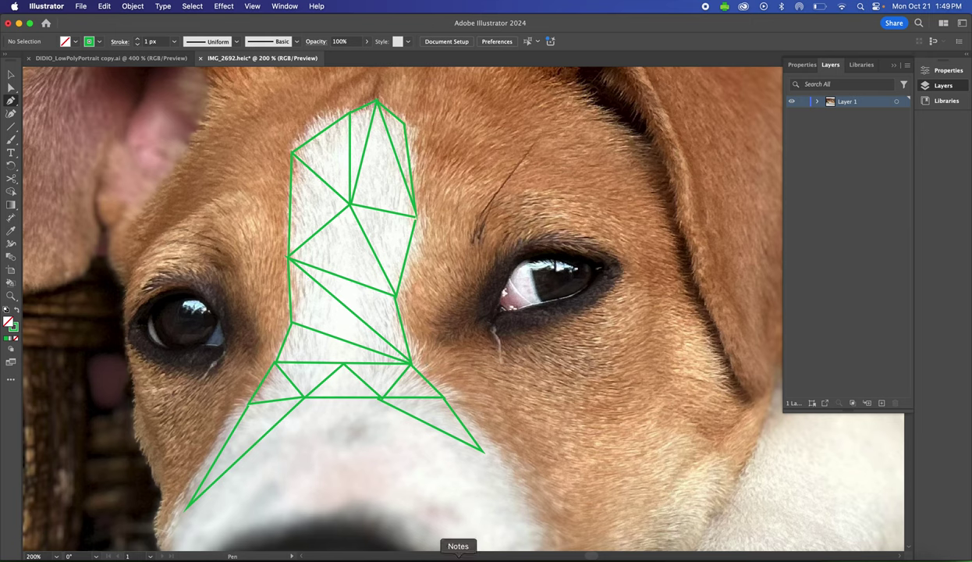
# Switch to QuickTime Player, cancel its Open dialog, and show the Now Playing controls
pyautogui.click(792, 559)
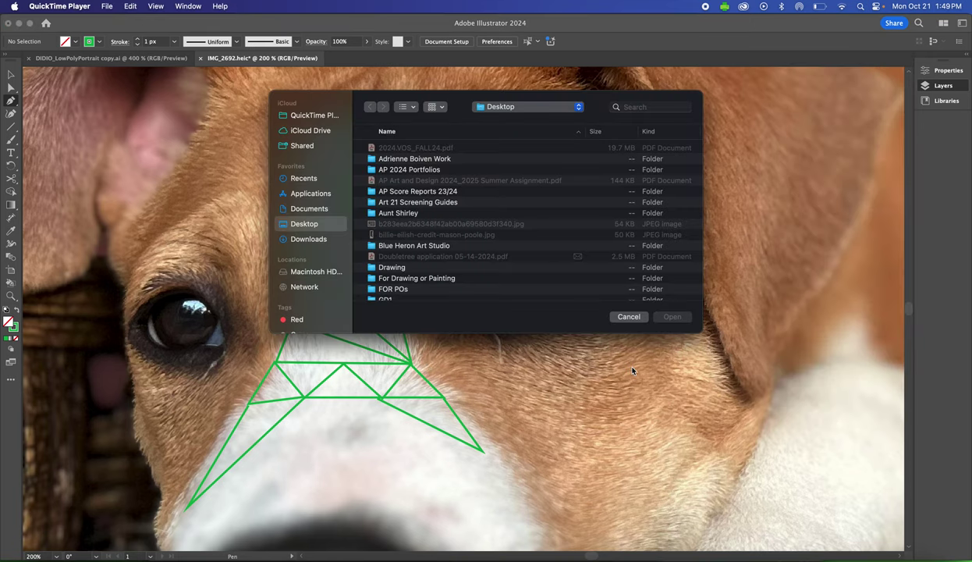
pyautogui.click(636, 319)
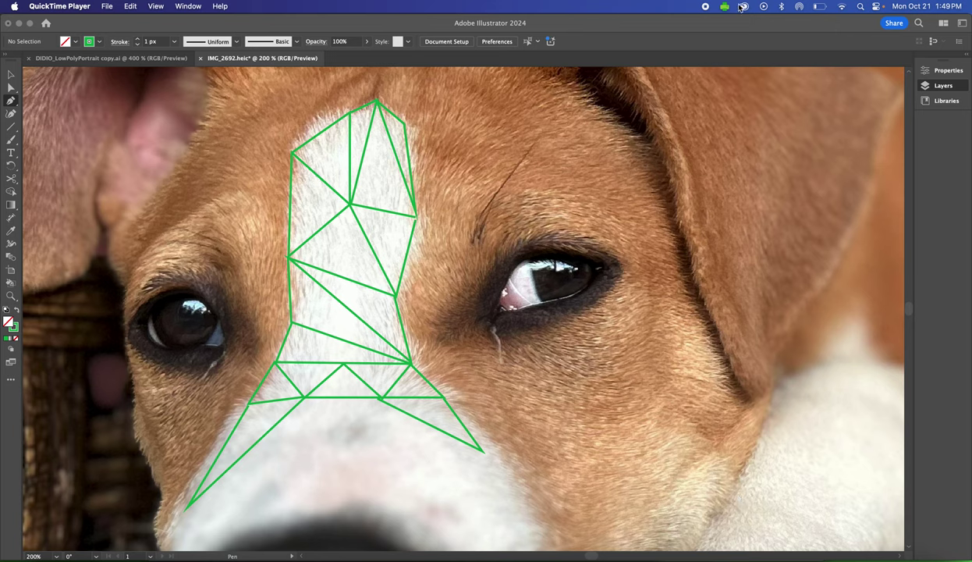
pyautogui.click(761, 8)
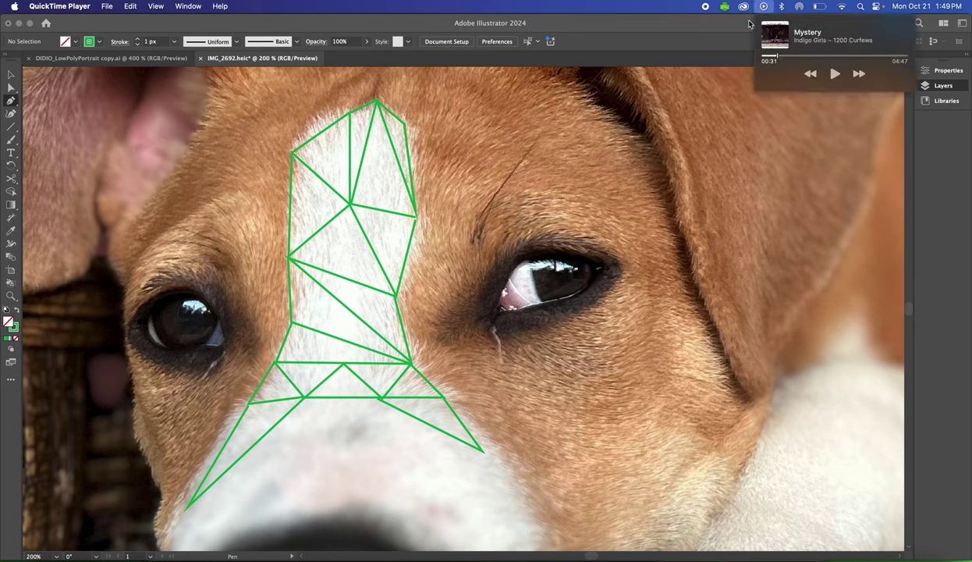